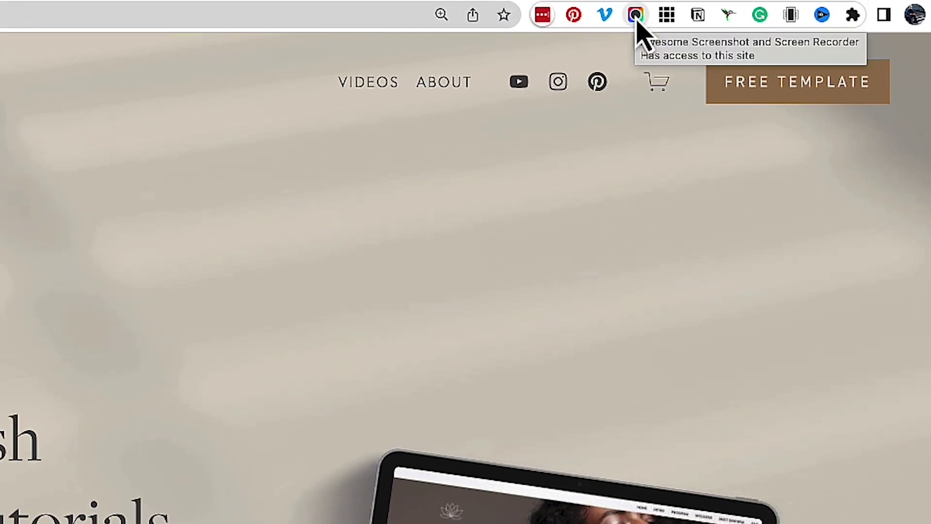
# Bring up Awesome Screenshot's Record options for capturing this tab at 720p.
pyautogui.click(635, 15)
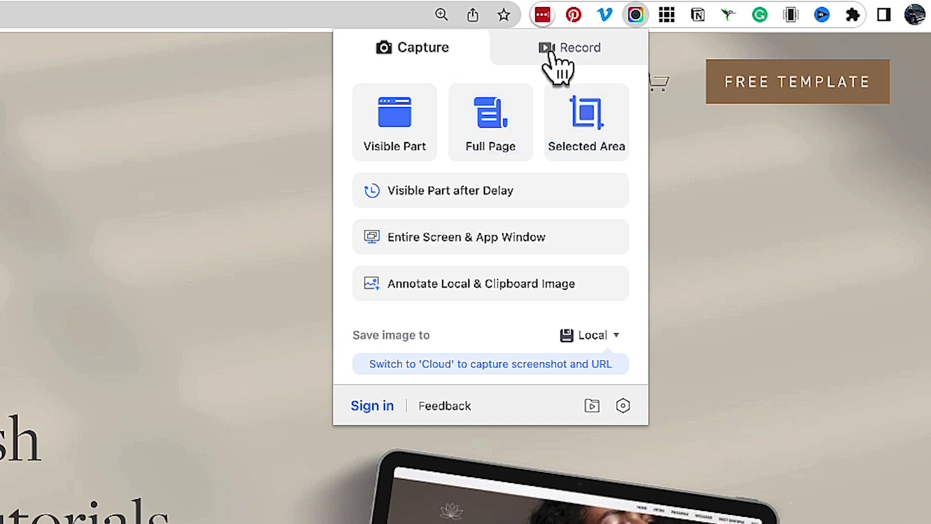
pyautogui.click(574, 58)
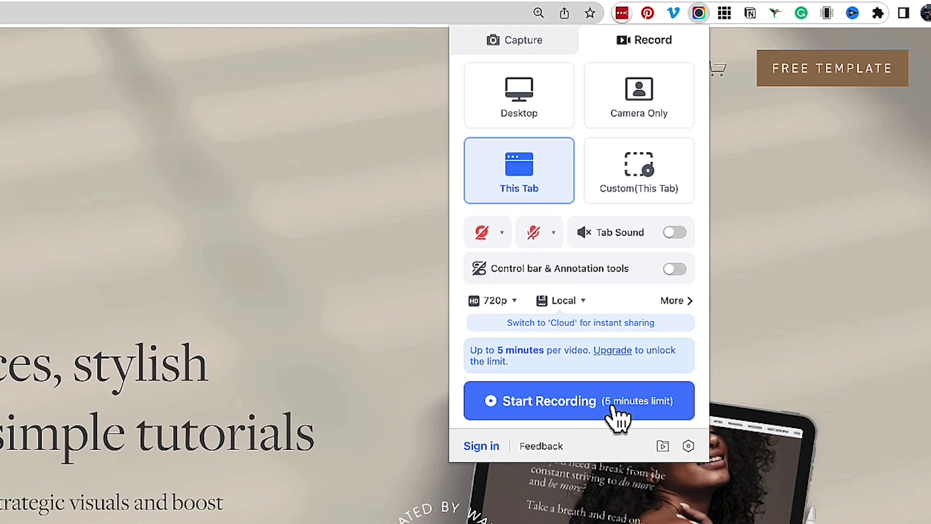
# Record the tab while scrolling through the Created by Wayne homepage, then stop at 19 seconds.
pyautogui.click(531, 491)
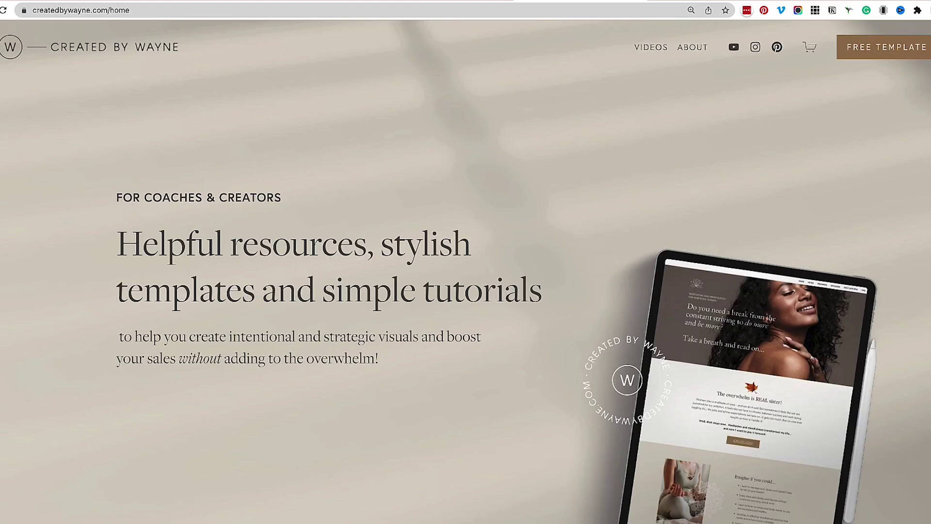
pyautogui.scroll(-7, 465, 272)
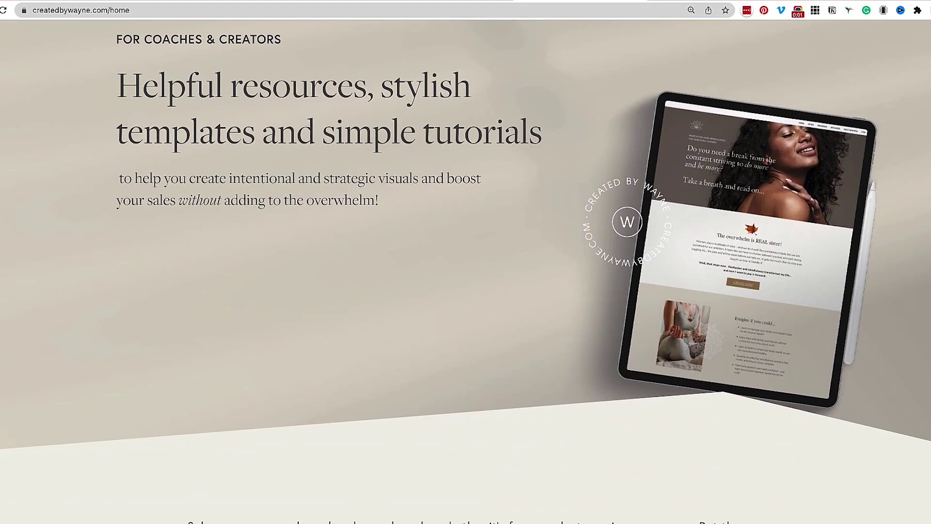
pyautogui.scroll(-10, 465, 272)
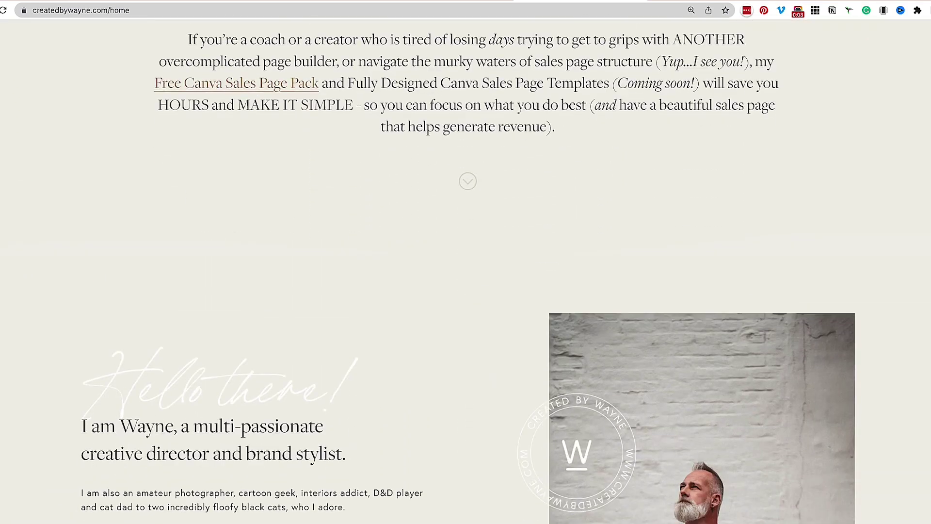
pyautogui.scroll(-12, 465, 272)
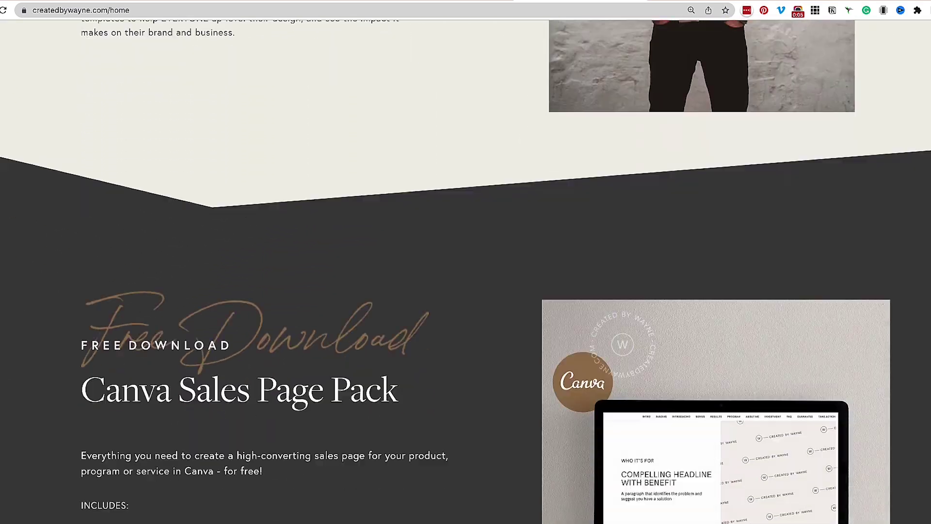
pyautogui.scroll(-10, 929, 180)
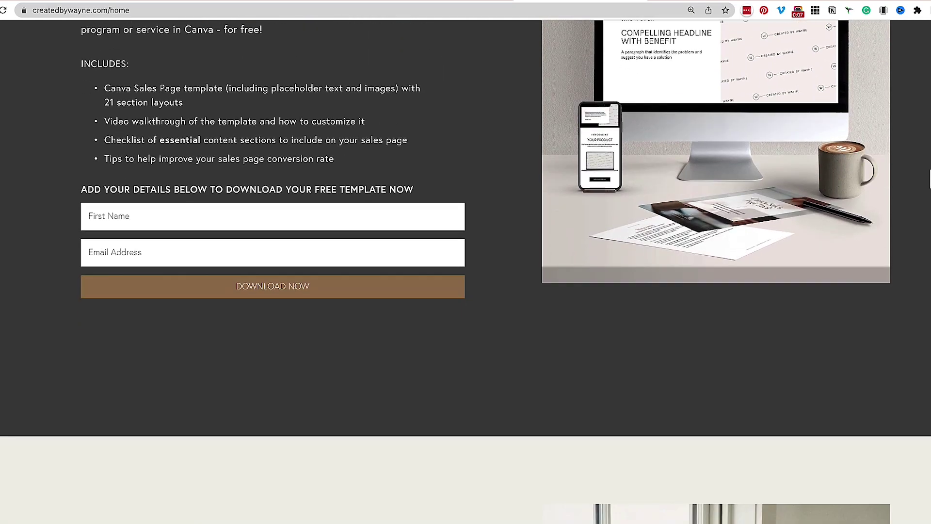
pyautogui.scroll(-13, 929, 179)
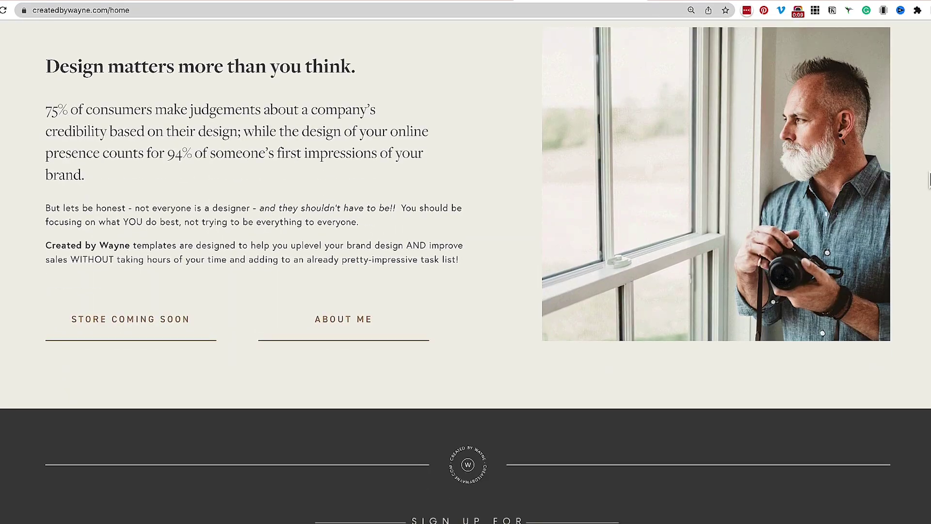
pyautogui.scroll(-5, 929, 179)
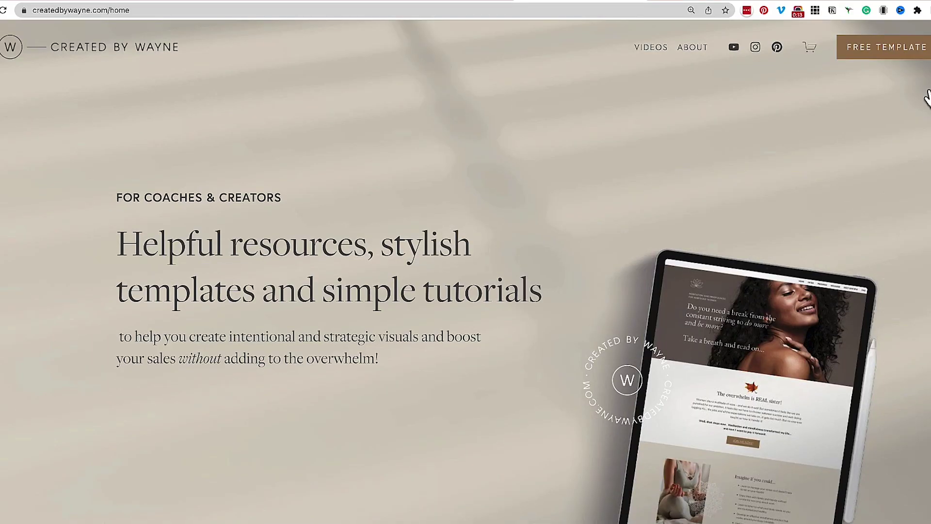
pyautogui.click(798, 11)
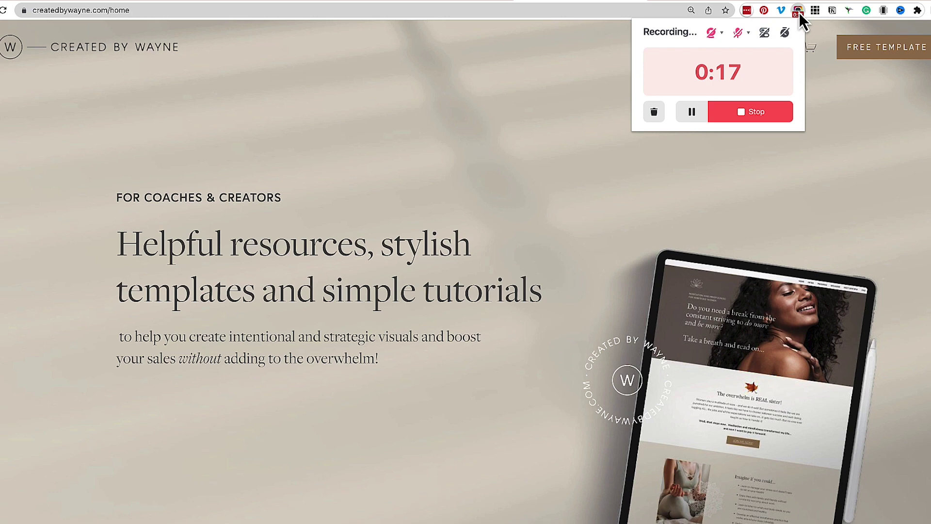
pyautogui.click(756, 117)
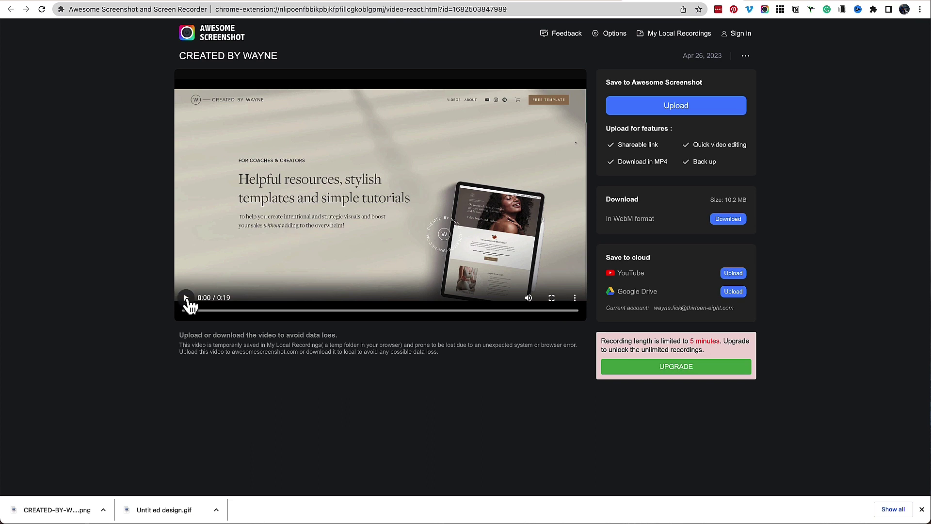
# Play the recording to 0:04, pause it, and start the upload.
pyautogui.click(187, 297)
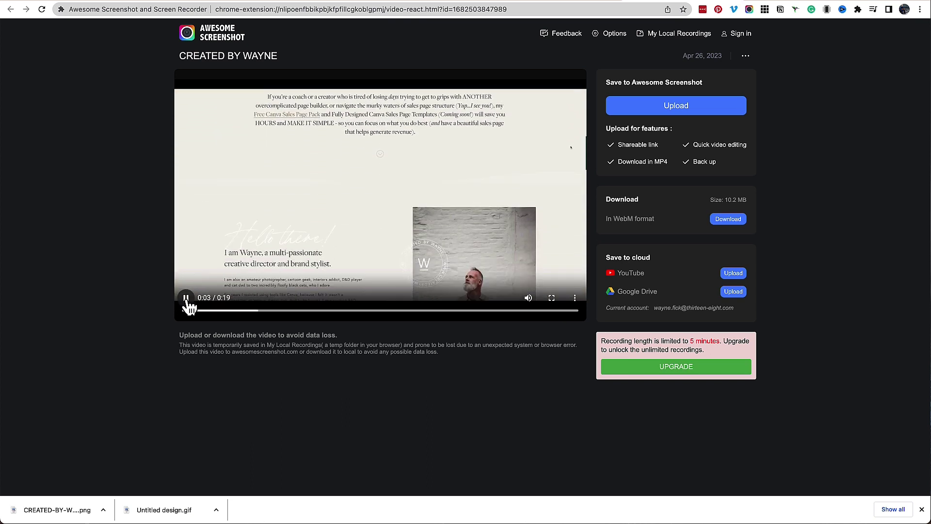
pyautogui.click(187, 299)
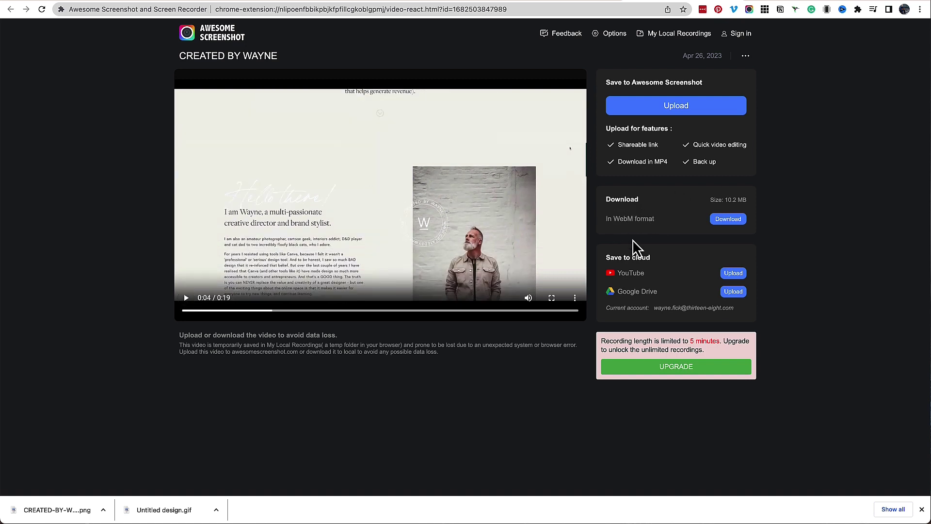
pyautogui.click(674, 111)
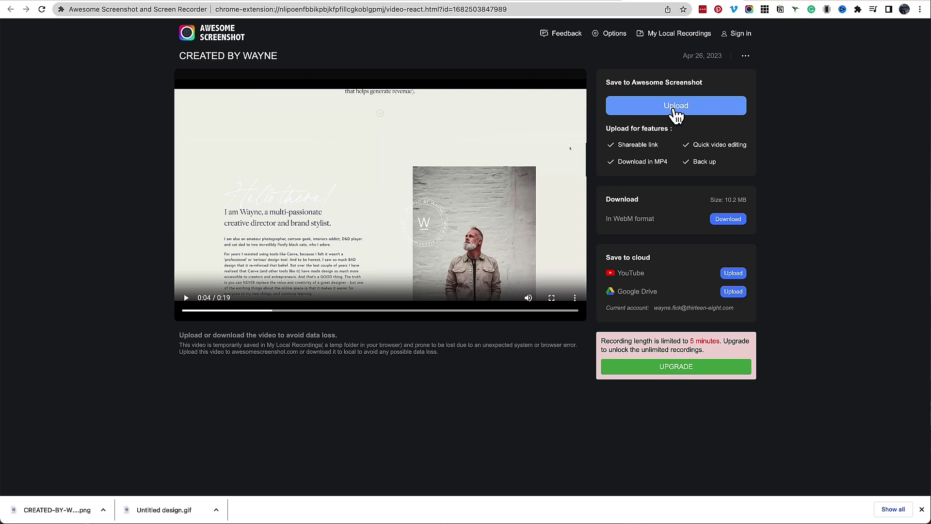
# Upload the recording with Google sign-in and convert it to MP4.
pyautogui.click(675, 109)
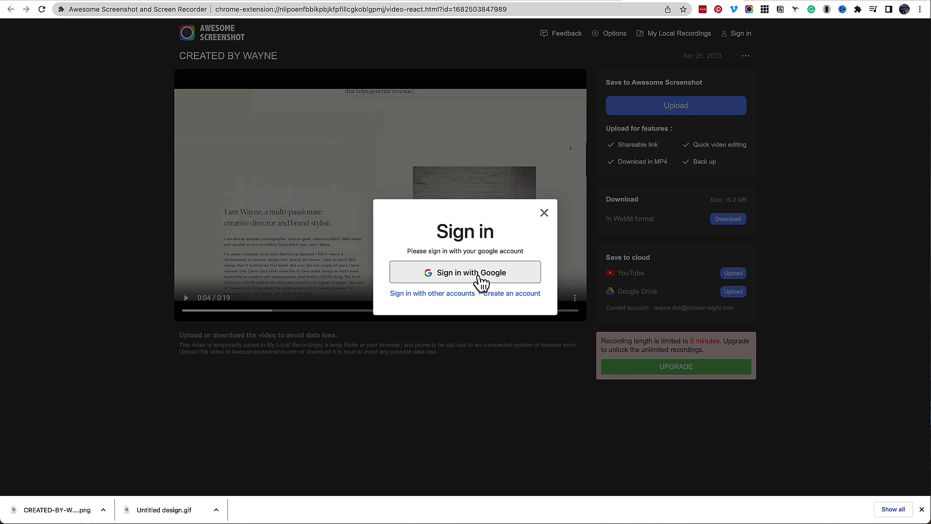
pyautogui.click(481, 276)
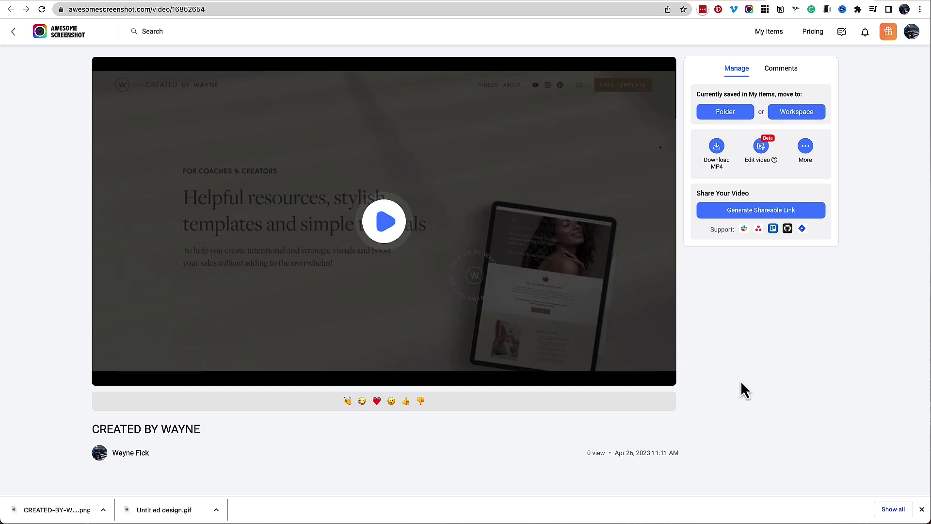
pyautogui.click(729, 150)
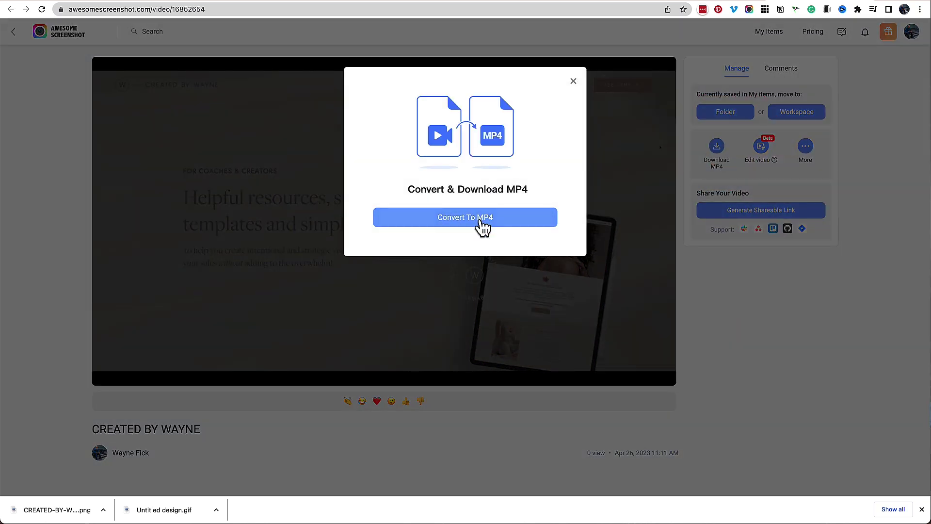
pyautogui.click(481, 219)
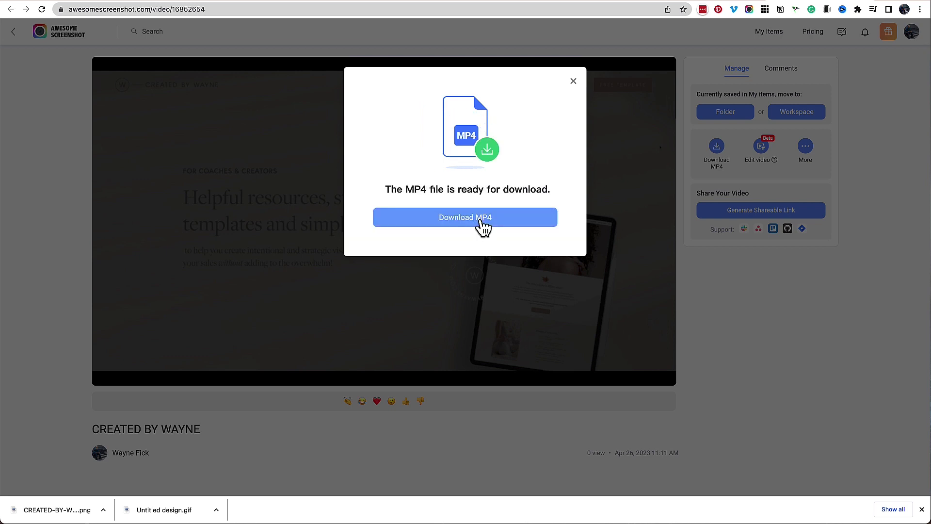
# Download the converted MP4 of the Created by Wayne homepage.
pyautogui.click(480, 218)
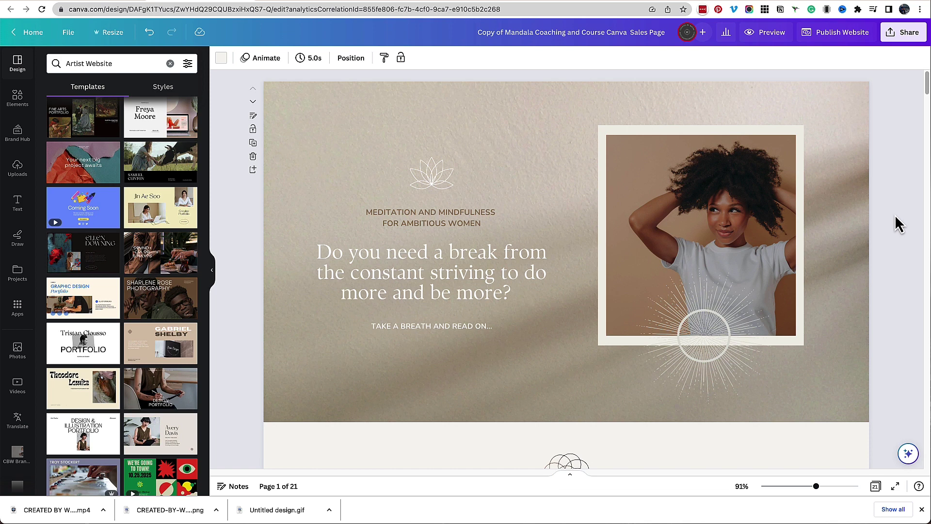
pyautogui.scroll(-10, 858, 256)
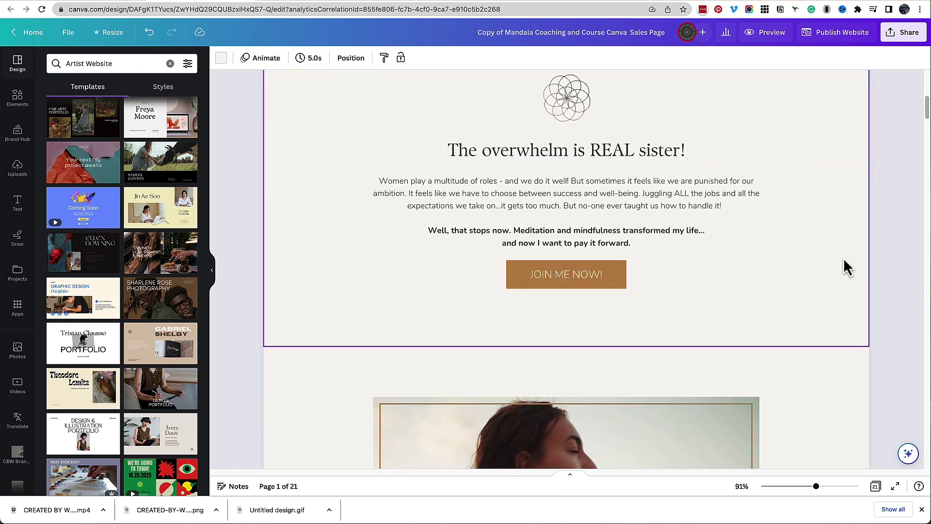
pyautogui.scroll(-20, 844, 269)
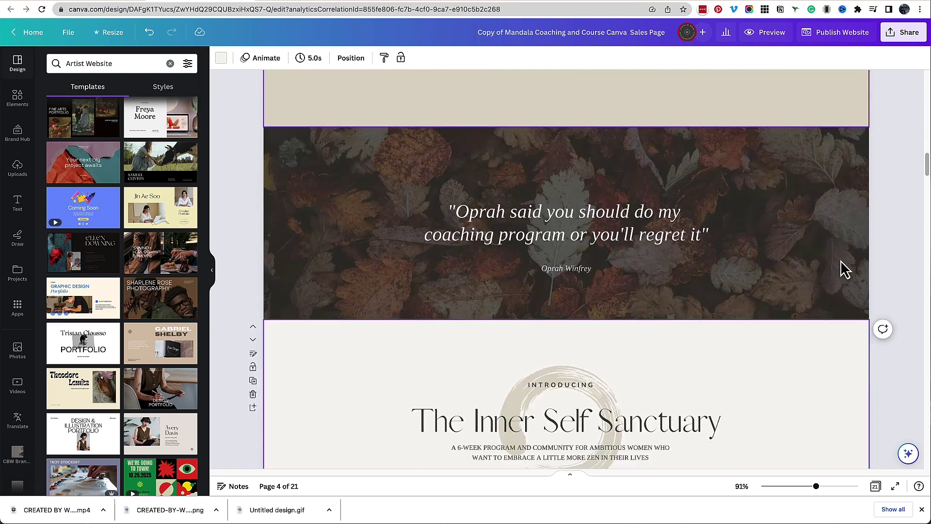
pyautogui.scroll(-5, 844, 269)
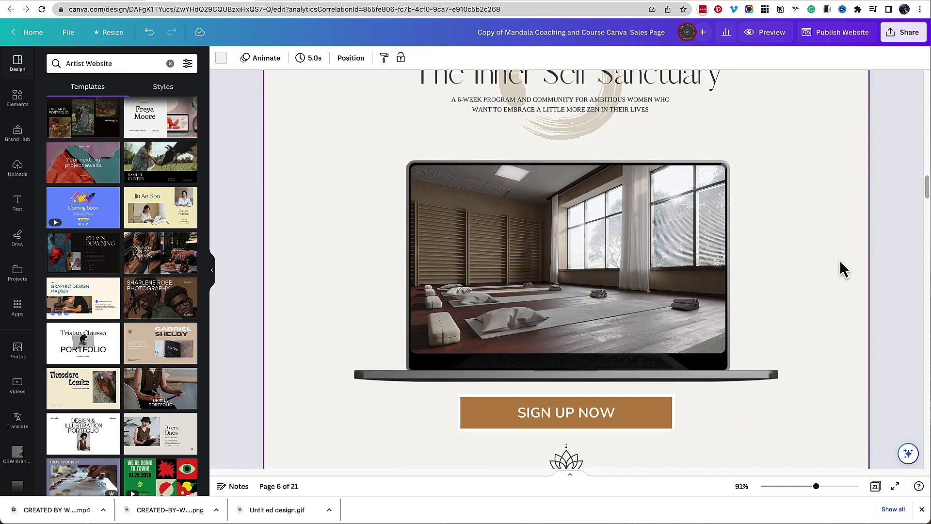
pyautogui.scroll(1, 844, 270)
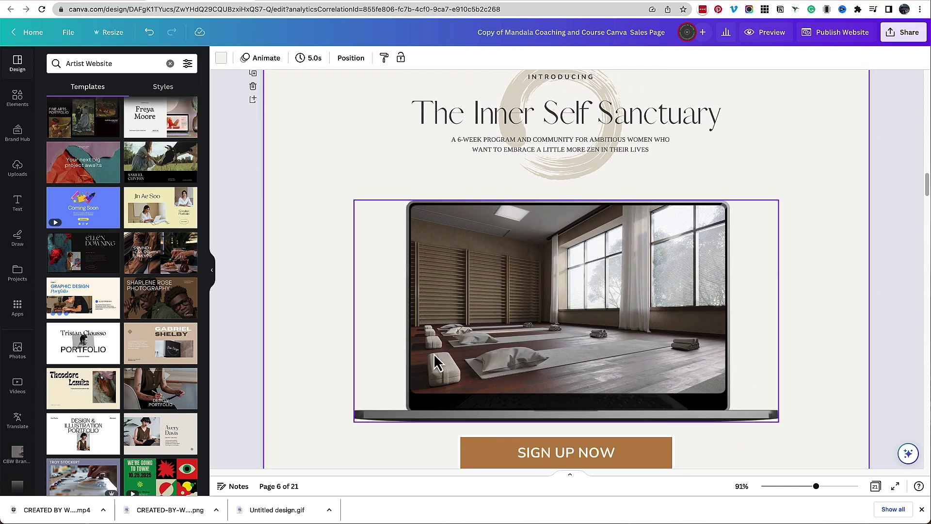
# Upload the MP4 to Canva and drop the 20-second video into the page 6 laptop frame.
pyautogui.click(17, 170)
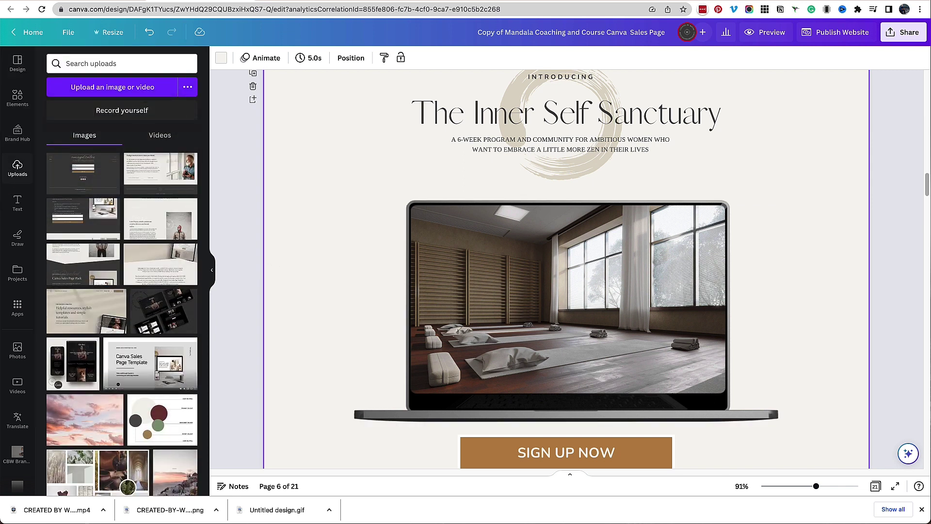
pyautogui.moveTo(626, 451); pyautogui.dragTo(186, 336)
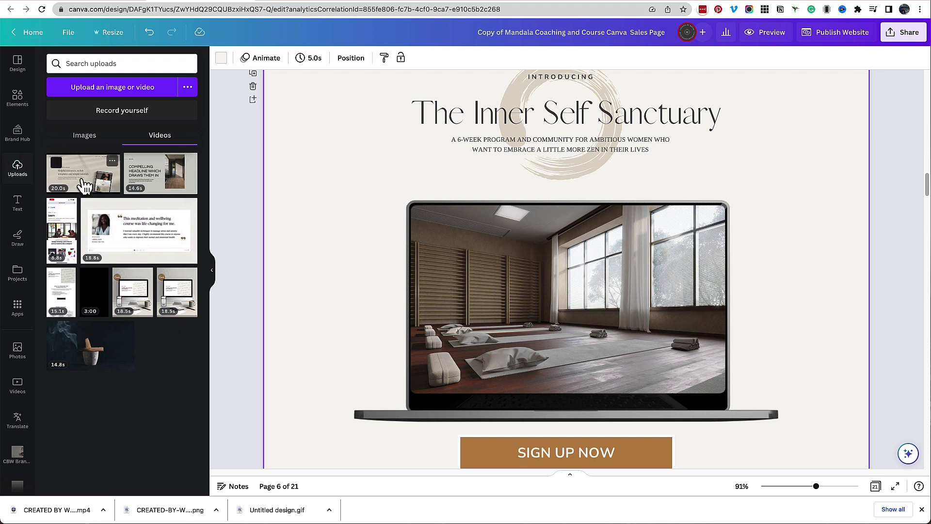
pyautogui.moveTo(84, 184); pyautogui.dragTo(426, 226)
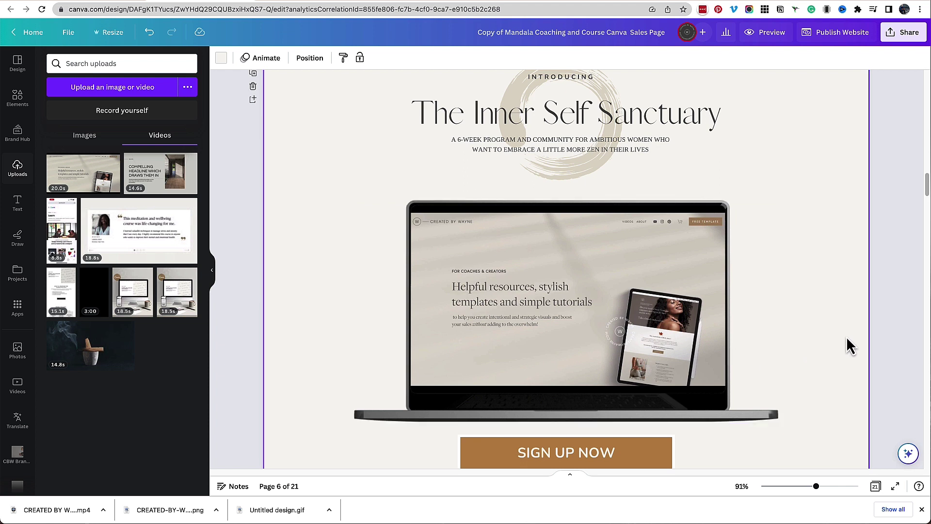
pyautogui.moveTo(595, 321)
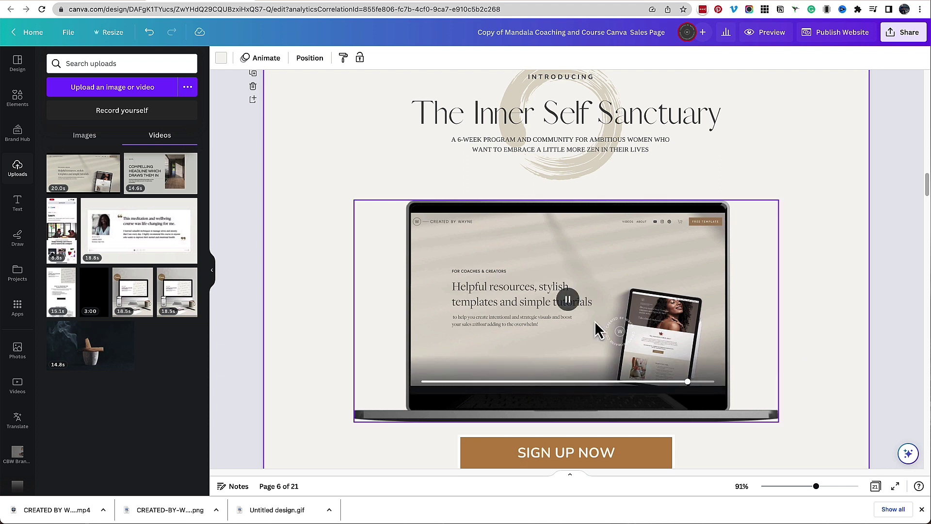
pyautogui.click(568, 301)
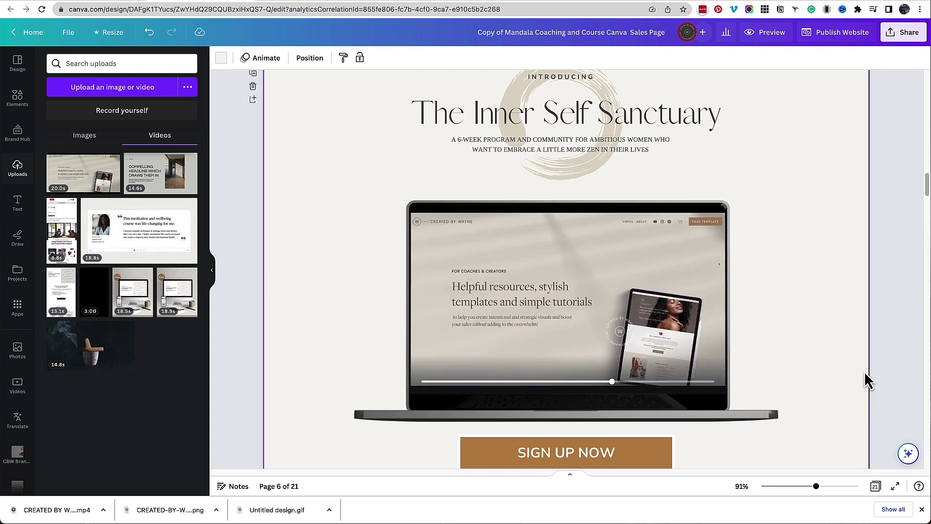
pyautogui.scroll(-1, 584, 306)
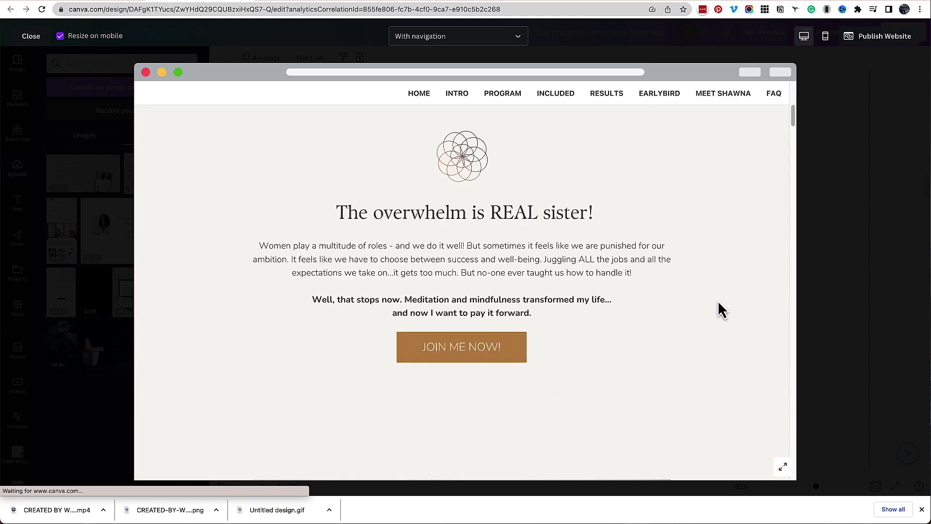
pyautogui.scroll(-10, 717, 309)
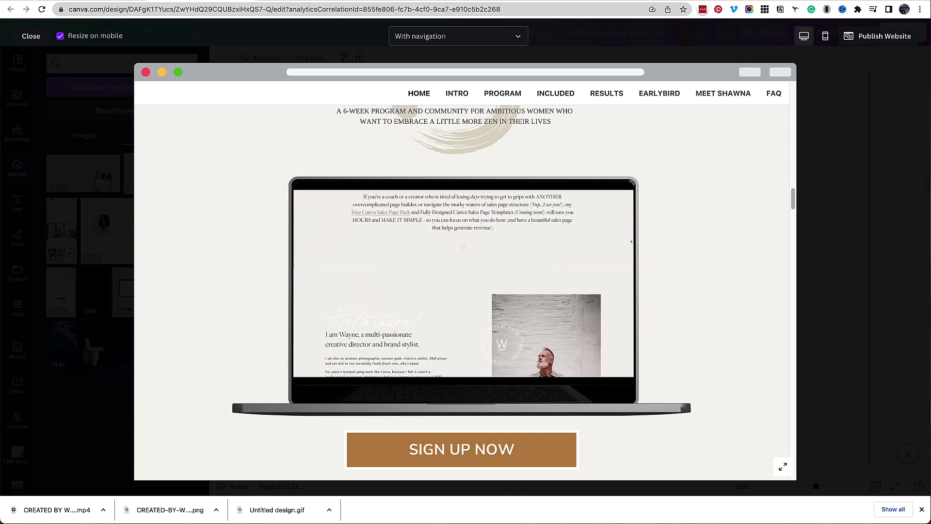
# Add the white swirl arrow from Elements, shrink it, and place it on the laptop's left edge.
pyautogui.click(32, 36)
pyautogui.click(17, 97)
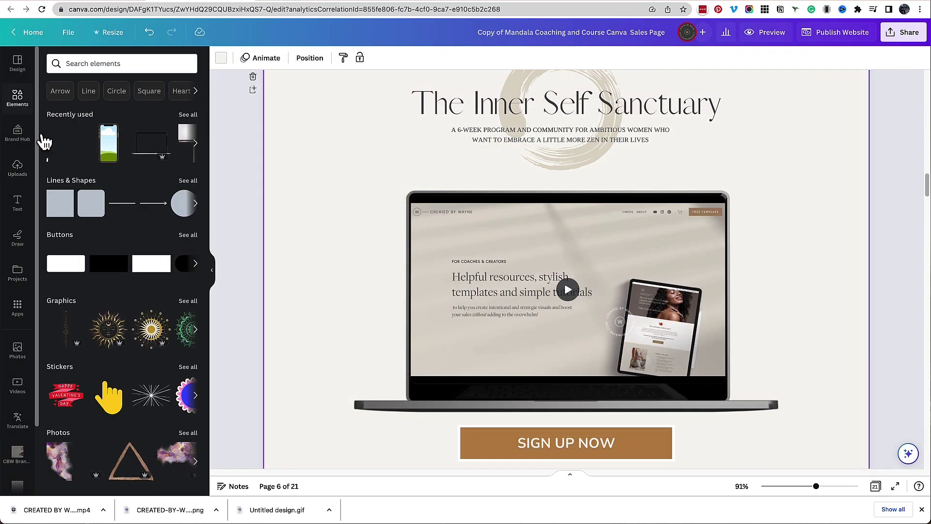
pyautogui.click(68, 156)
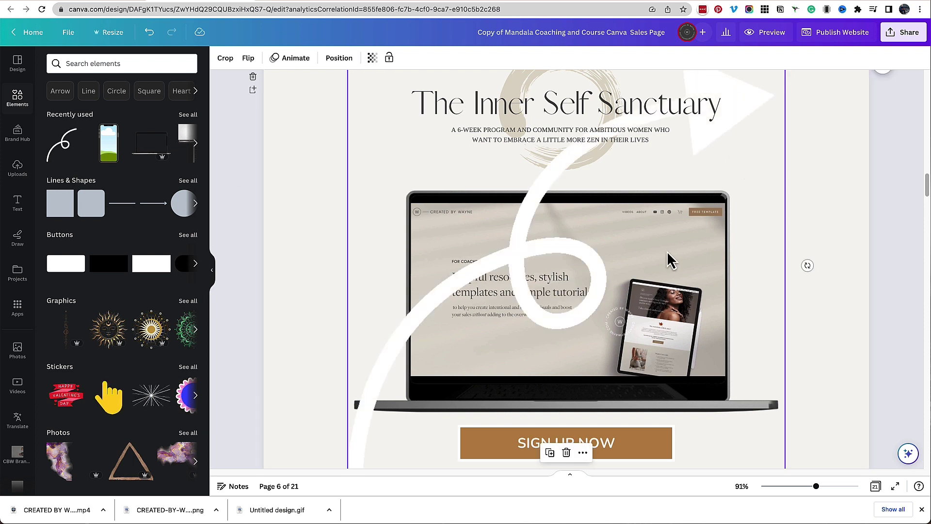
pyautogui.scroll(3, 370, 224)
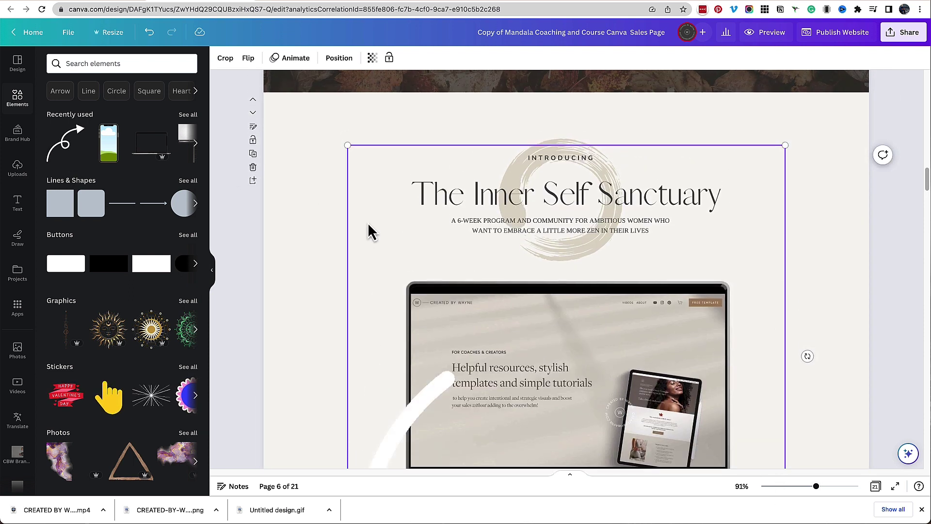
pyautogui.moveTo(348, 146); pyautogui.dragTo(645, 392)
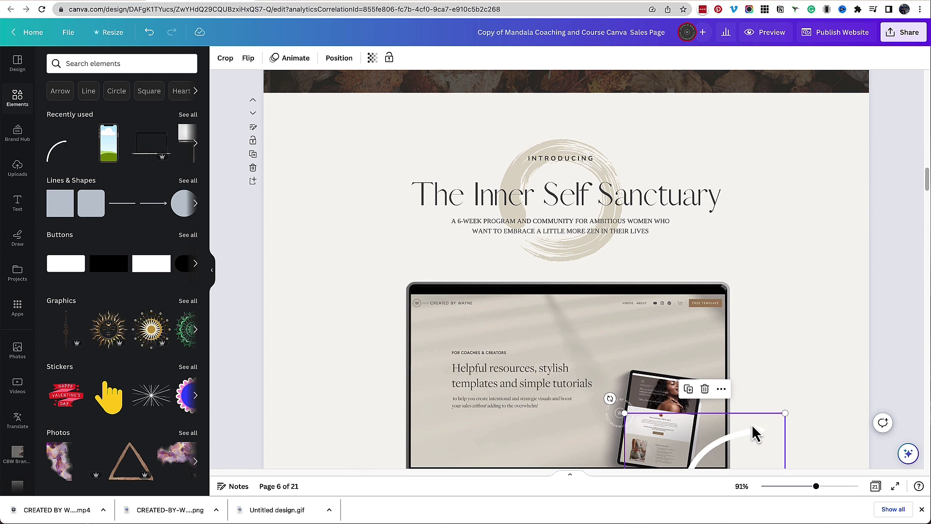
pyautogui.moveTo(665, 430); pyautogui.dragTo(407, 372)
pyautogui.moveTo(308, 348); pyautogui.dragTo(380, 422)
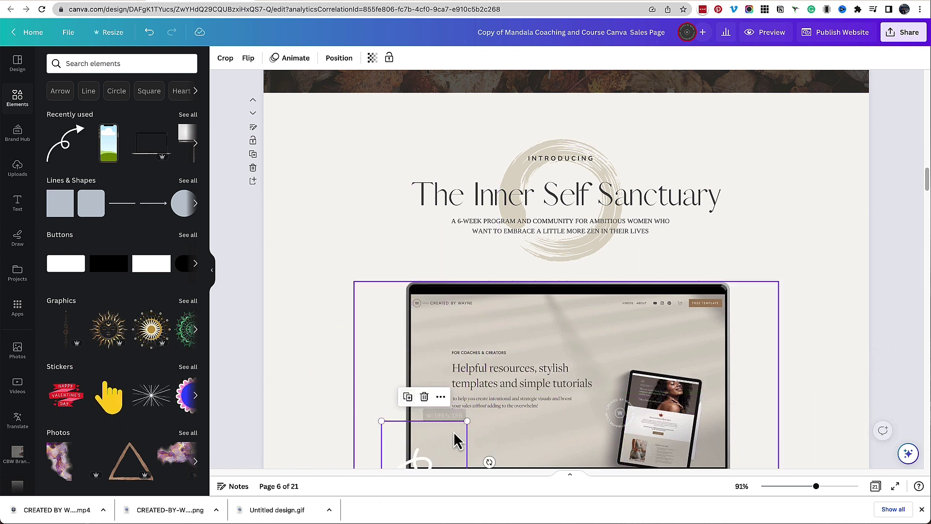
pyautogui.moveTo(435, 442); pyautogui.dragTo(408, 380)
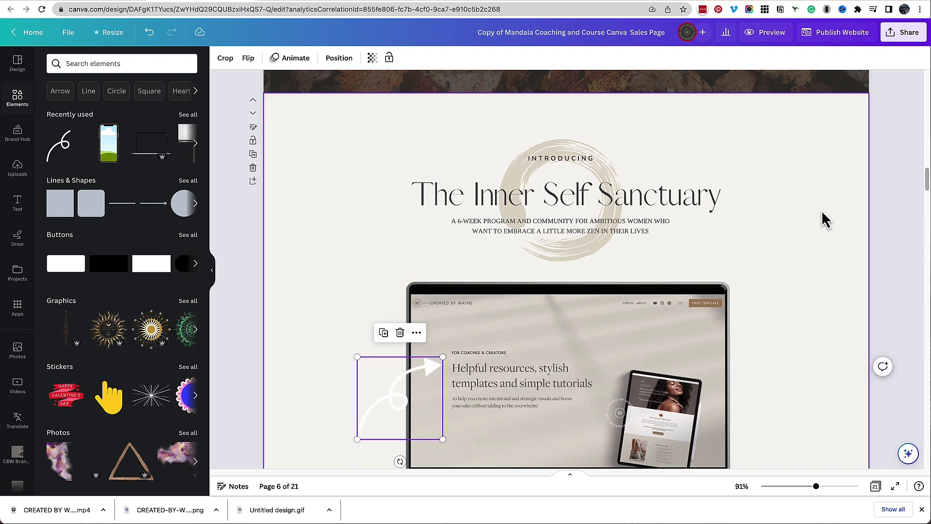
pyautogui.click(823, 225)
pyautogui.scroll(-2, 795, 266)
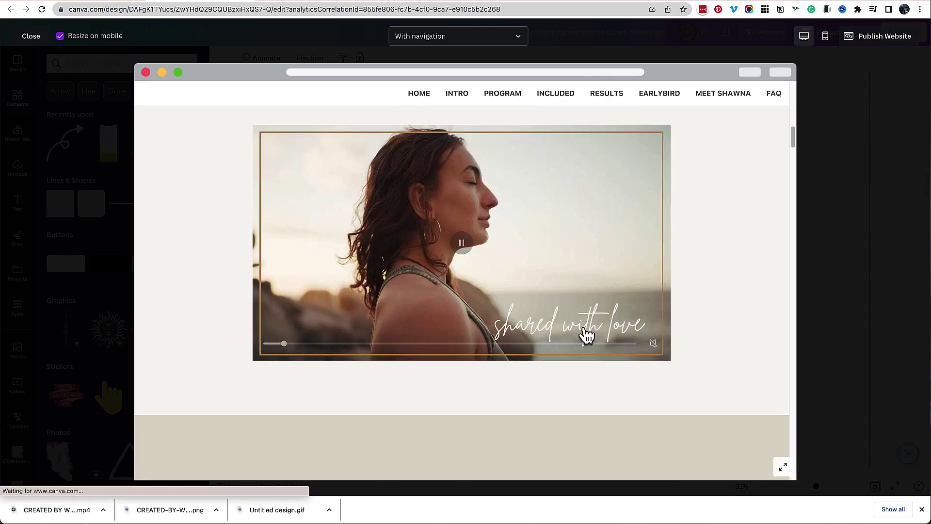
# Scroll the preview to recheck the laptop video, then close it.
pyautogui.scroll(-10, 587, 335)
pyautogui.scroll(20, 586, 333)
pyautogui.scroll(-2, 721, 301)
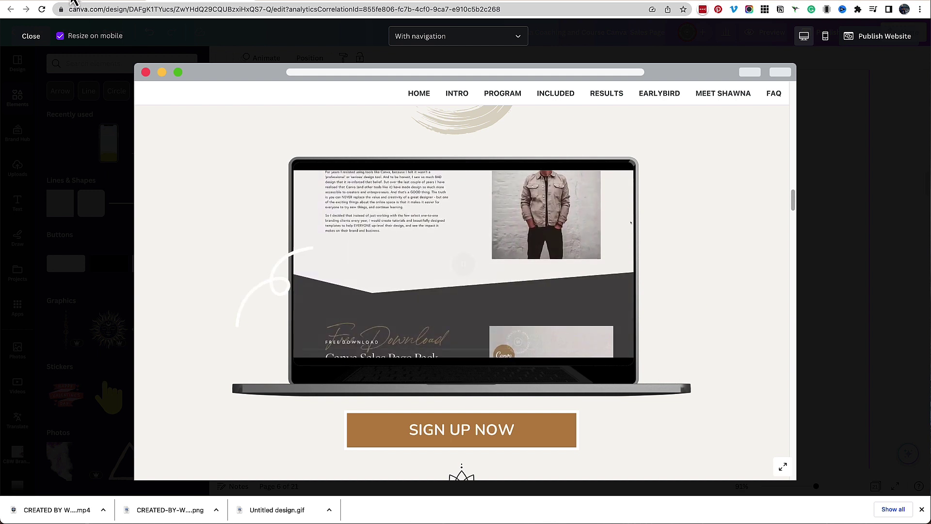
pyautogui.click(30, 36)
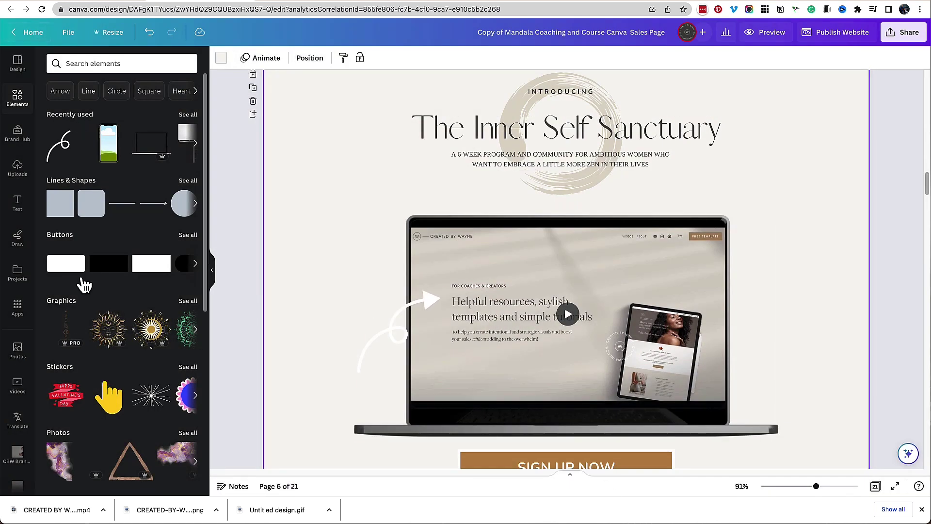
# Create a new blank Video design from the Canva home page.
pyautogui.click(28, 32)
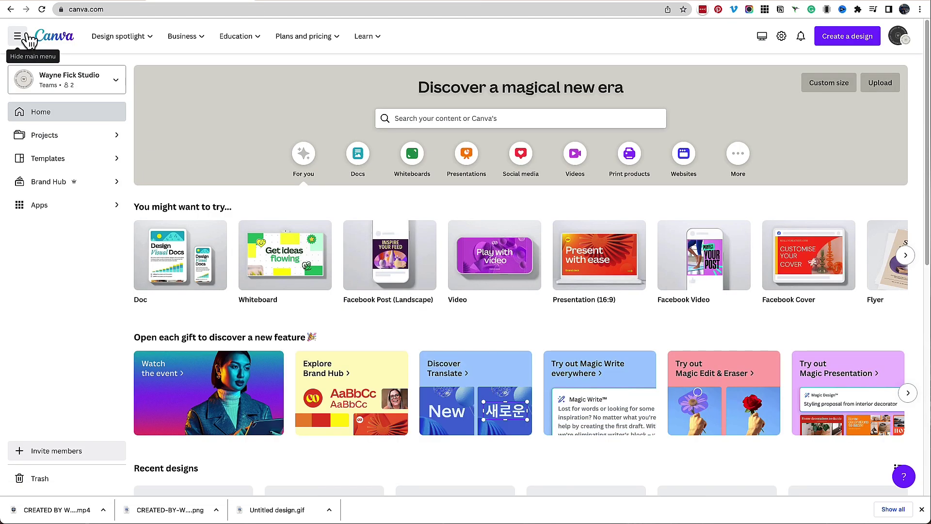
pyautogui.scroll(-3, 393, 347)
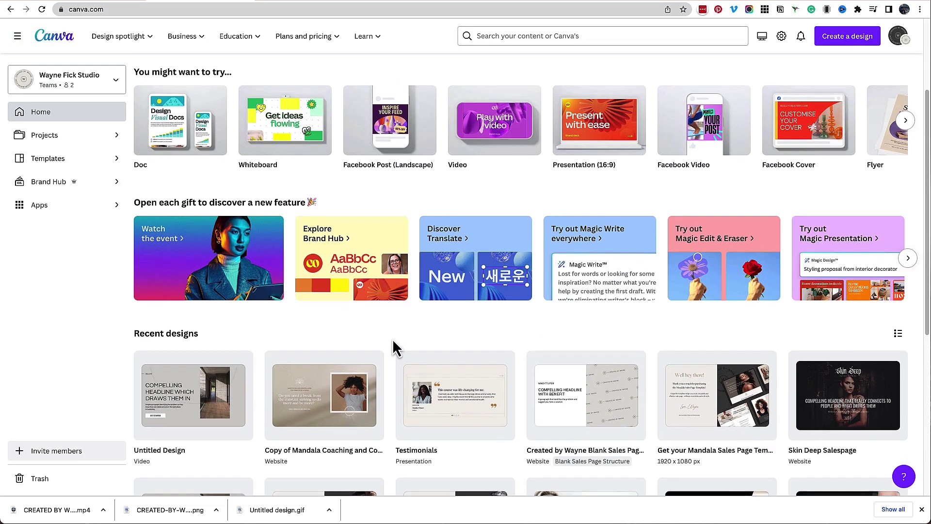
pyautogui.scroll(3, 568, 387)
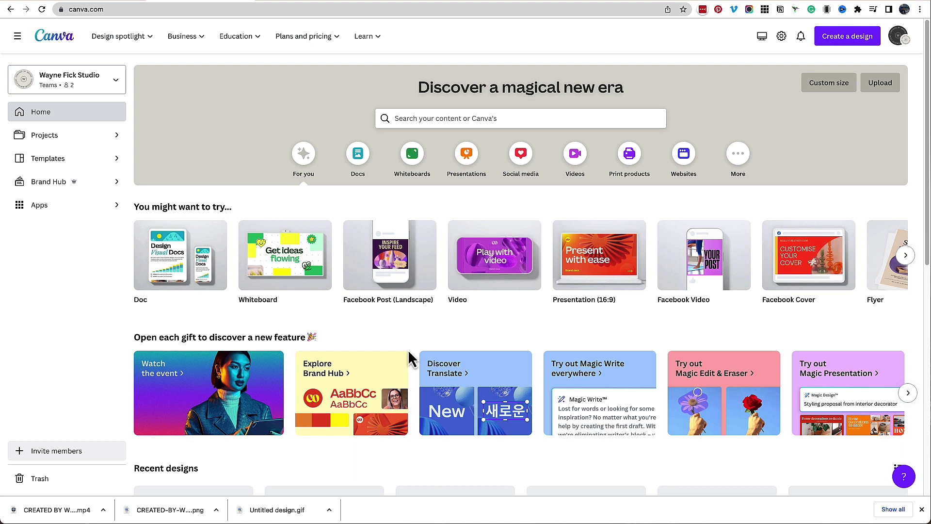
pyautogui.click(498, 262)
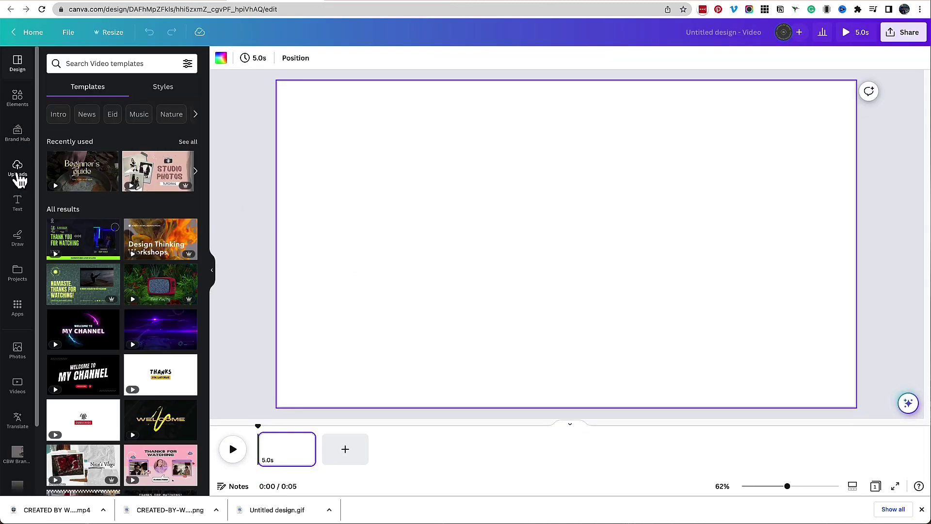
# Shorten the first page and fill it with the website hero screenshot, deleting an extra blank page.
pyautogui.click(17, 169)
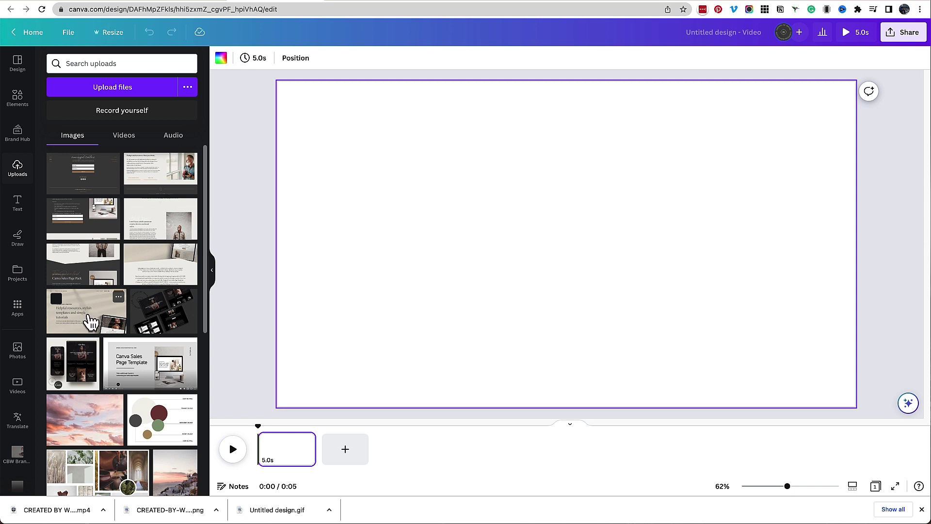
pyautogui.moveTo(309, 449)
pyautogui.moveTo(308, 449); pyautogui.dragTo(286, 450)
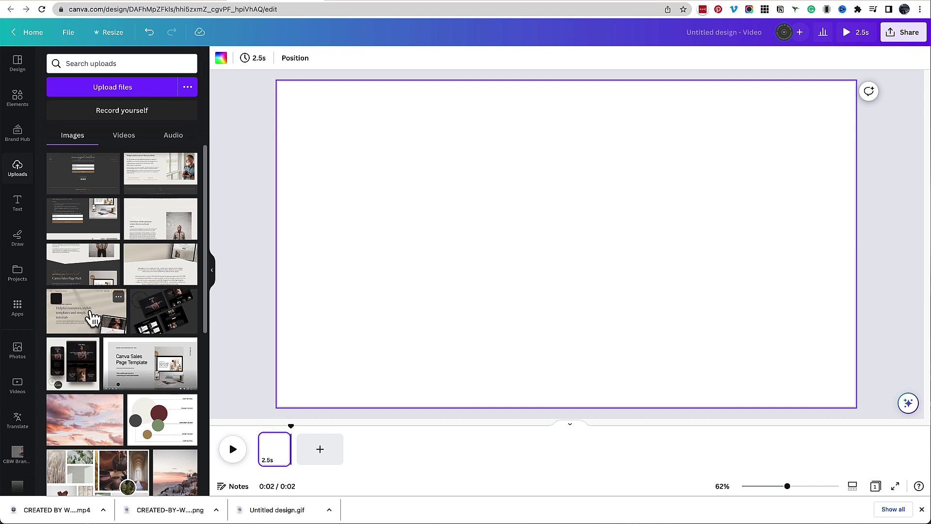
pyautogui.moveTo(92, 317); pyautogui.dragTo(297, 264)
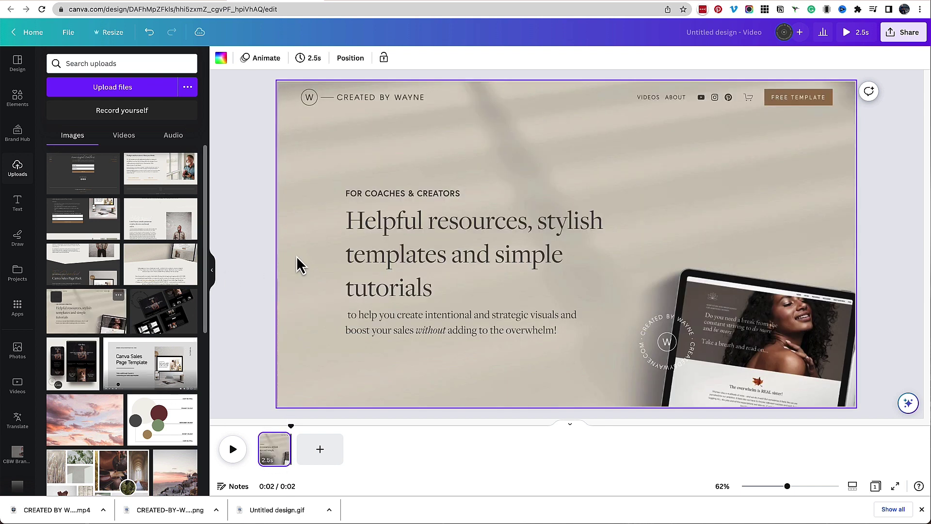
pyautogui.click(271, 461)
pyautogui.click(321, 456)
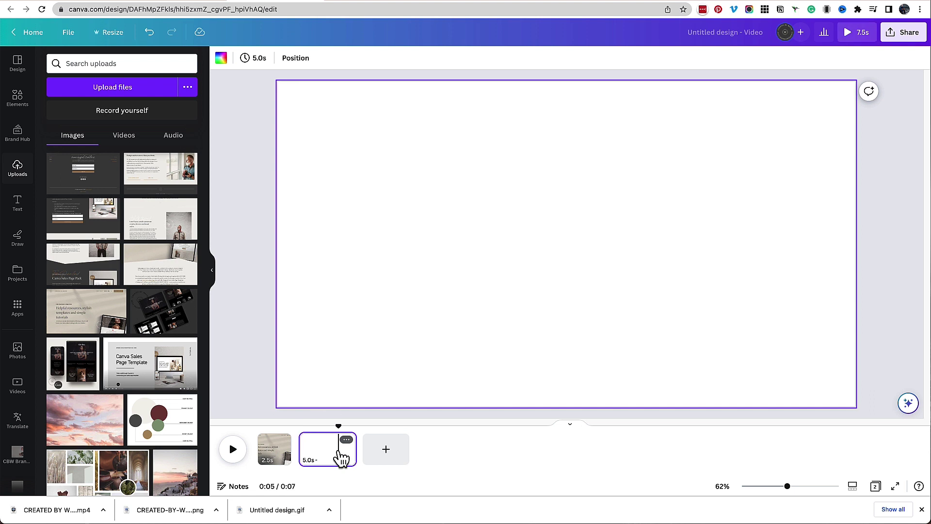
pyautogui.press('Delete')
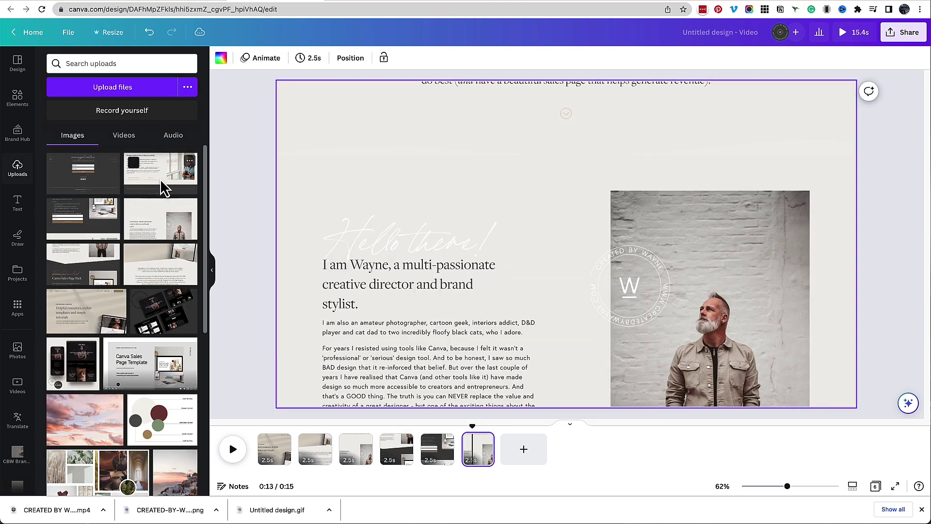
# Fill the seventh page with the footer screenshot and select all seven pages.
pyautogui.click(437, 451)
pyautogui.click(524, 448)
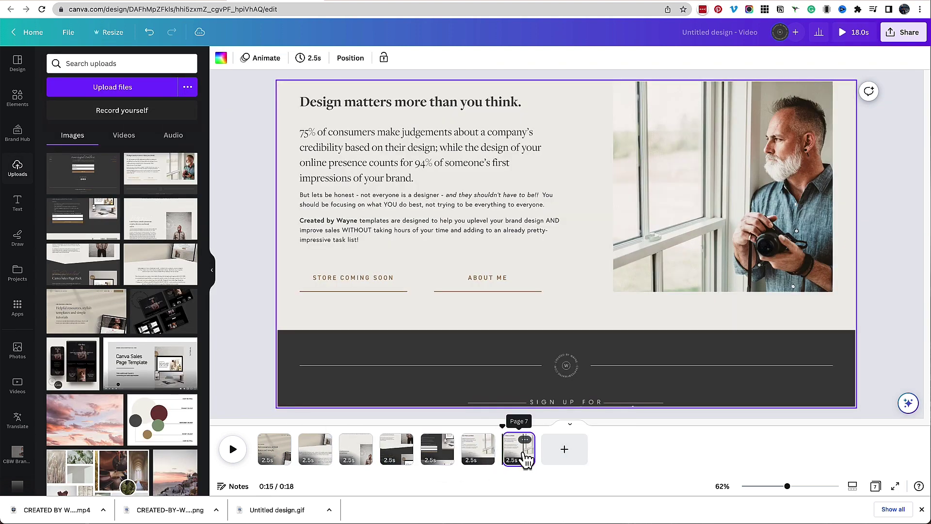
pyautogui.moveTo(83, 173); pyautogui.dragTo(271, 232)
pyautogui.moveTo(530, 441); pyautogui.dragTo(250, 446)
pyautogui.click(272, 451)
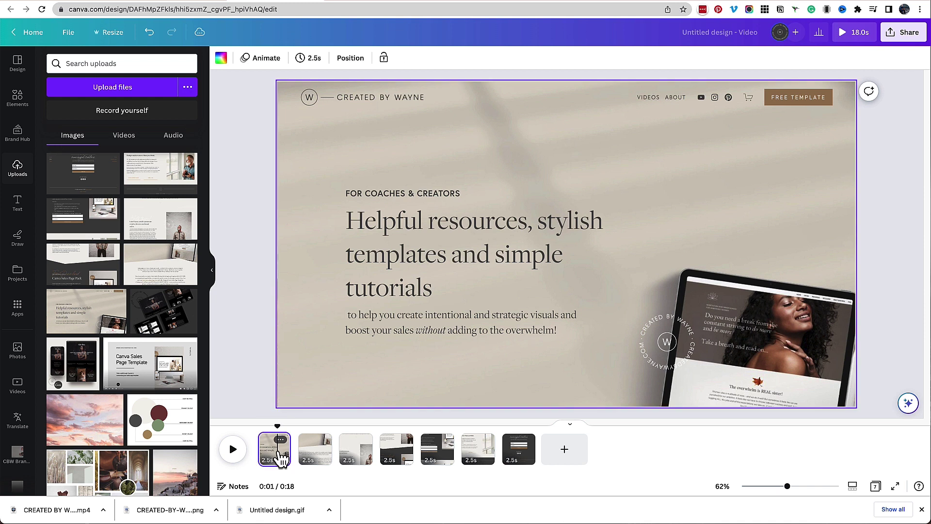
pyautogui.keyDown('shift'); pyautogui.click(520, 455); pyautogui.keyUp('shift')
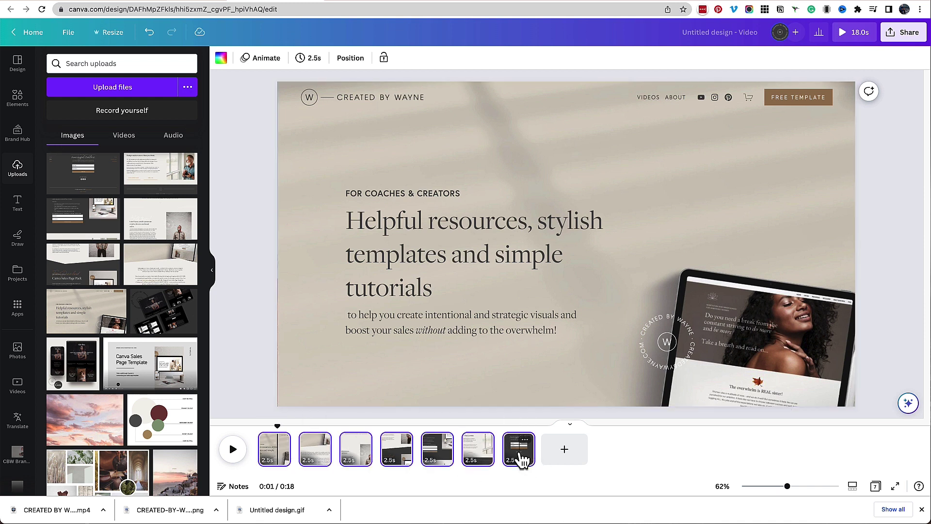
# Apply 0.5-second upward Slide transitions between pages and play the video from the start.
pyautogui.click(297, 458)
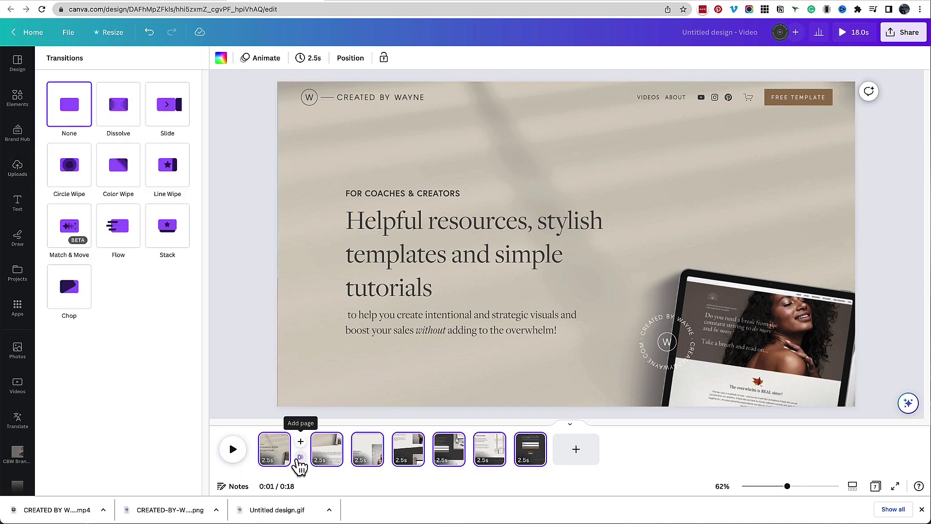
pyautogui.click(178, 114)
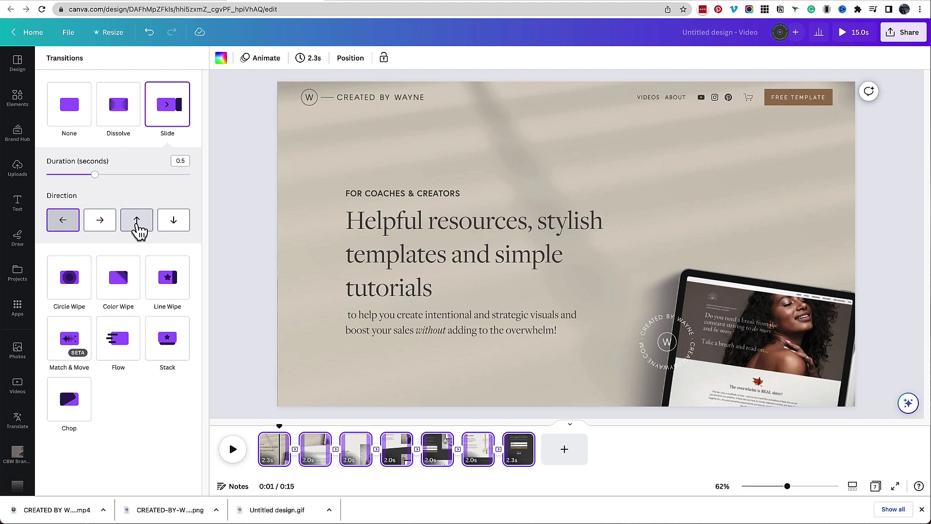
pyautogui.click(138, 224)
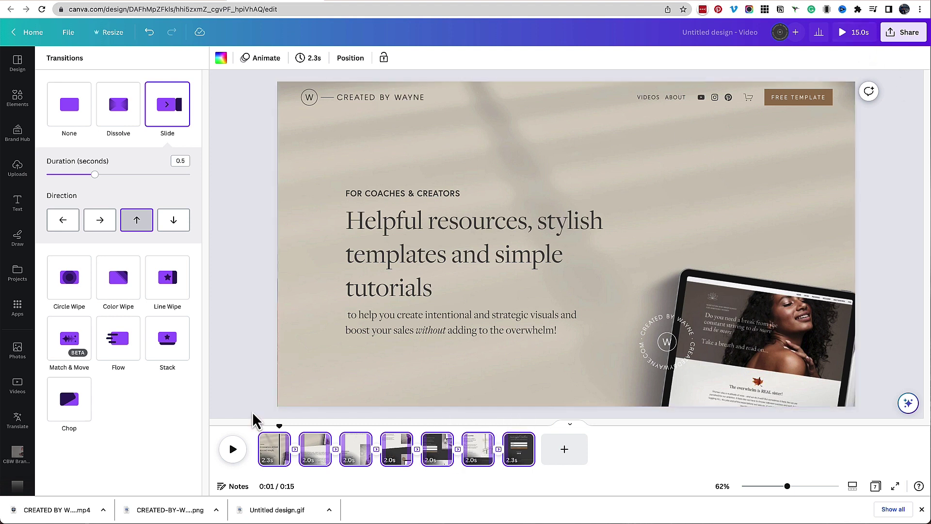
pyautogui.click(244, 437)
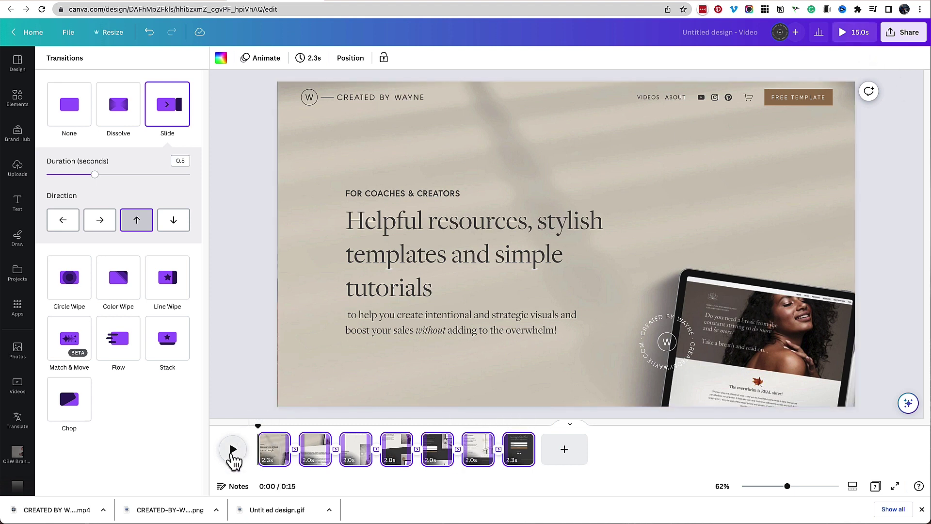
pyautogui.click(232, 450)
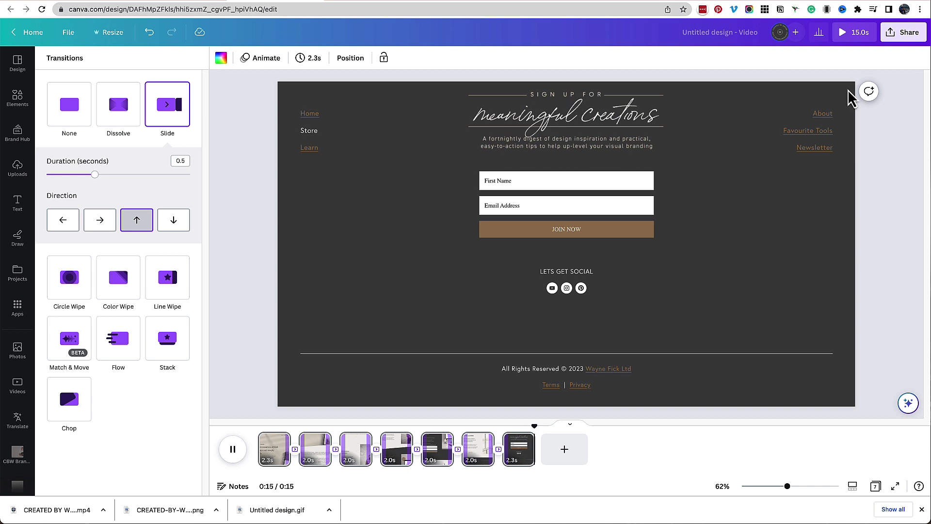
# Download the seven-page design as a 1080p MP4 video.
pyautogui.click(907, 34)
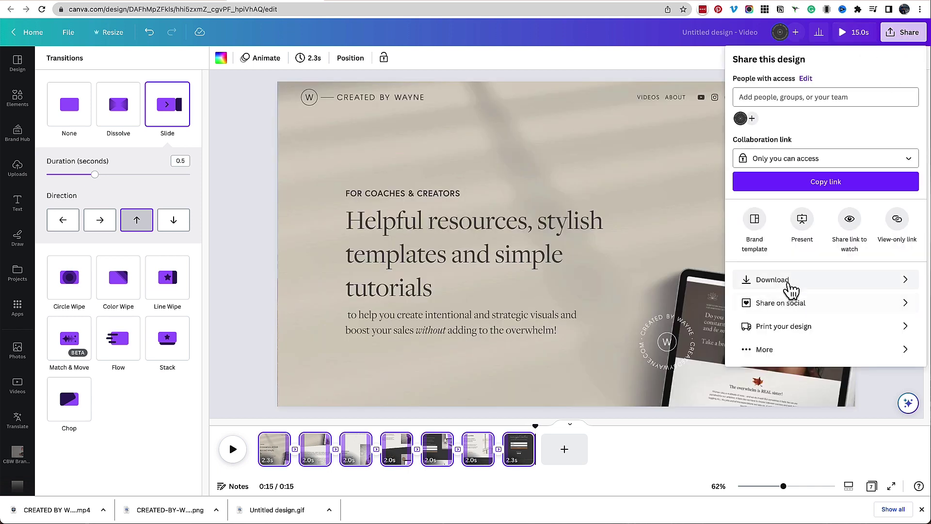
pyautogui.click(787, 283)
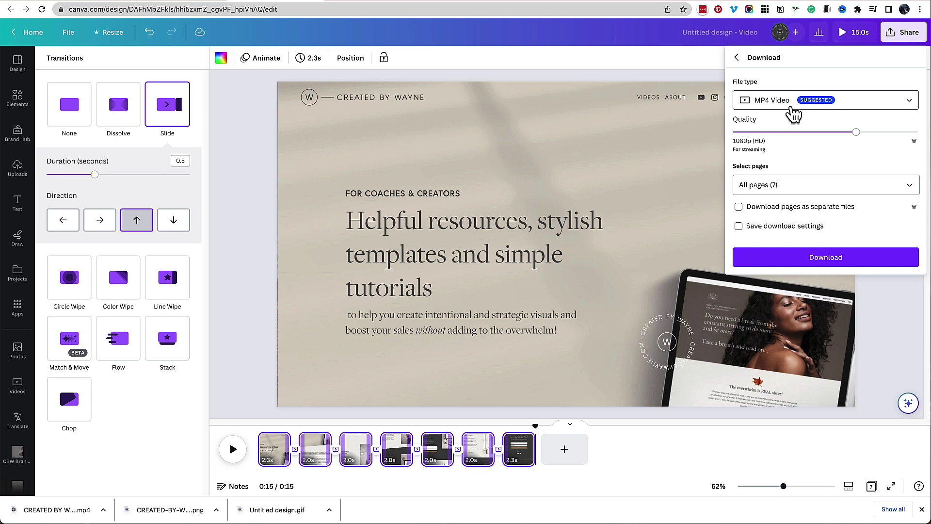
pyautogui.click(804, 264)
pyautogui.click(247, 168)
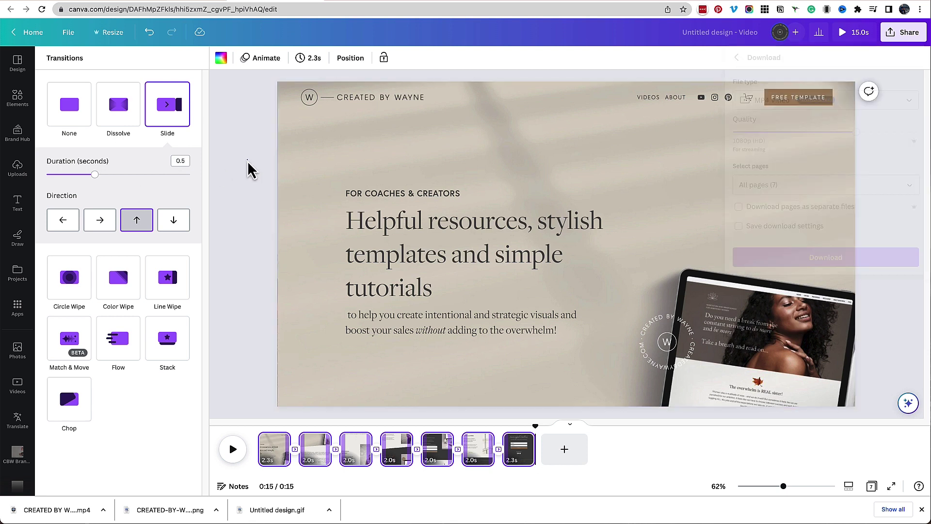
# From the home page, reopen the Copy of Mandala Coaching sales page design.
pyautogui.click(184, 10)
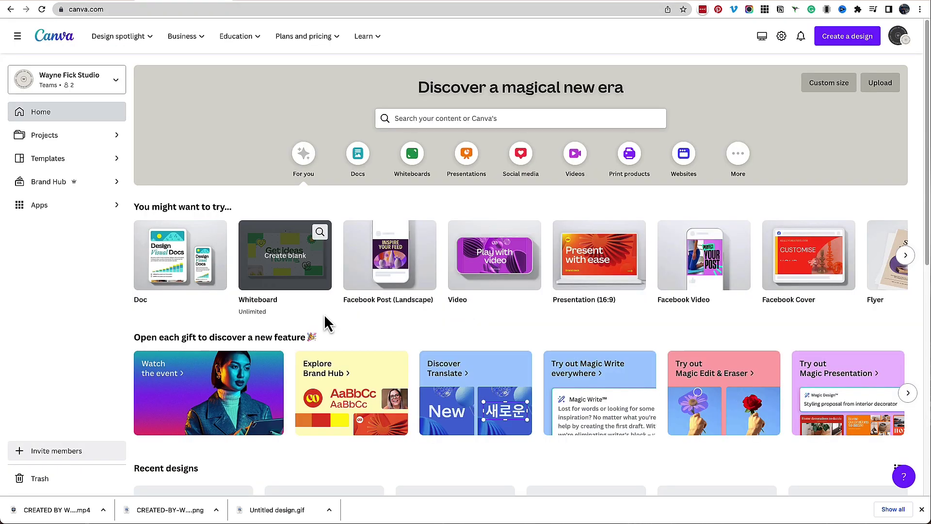
pyautogui.scroll(-4, 266, 418)
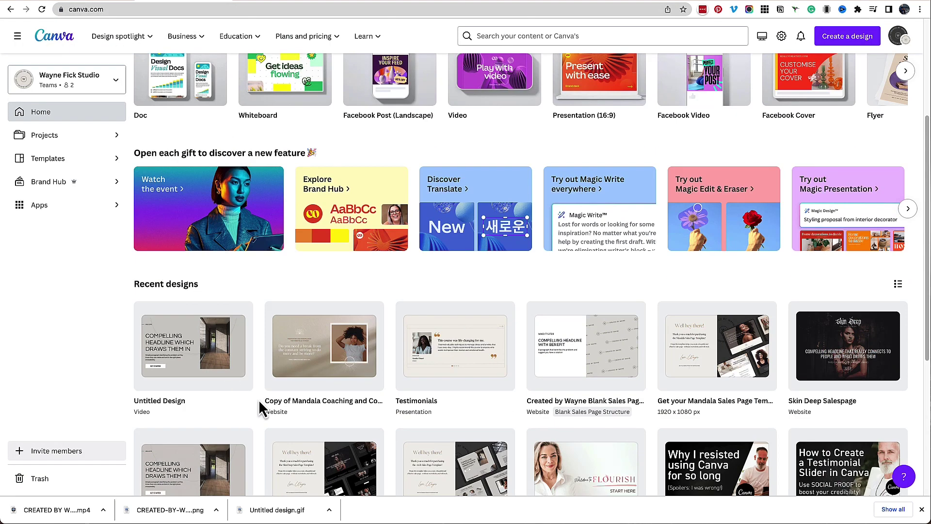
pyautogui.click(321, 350)
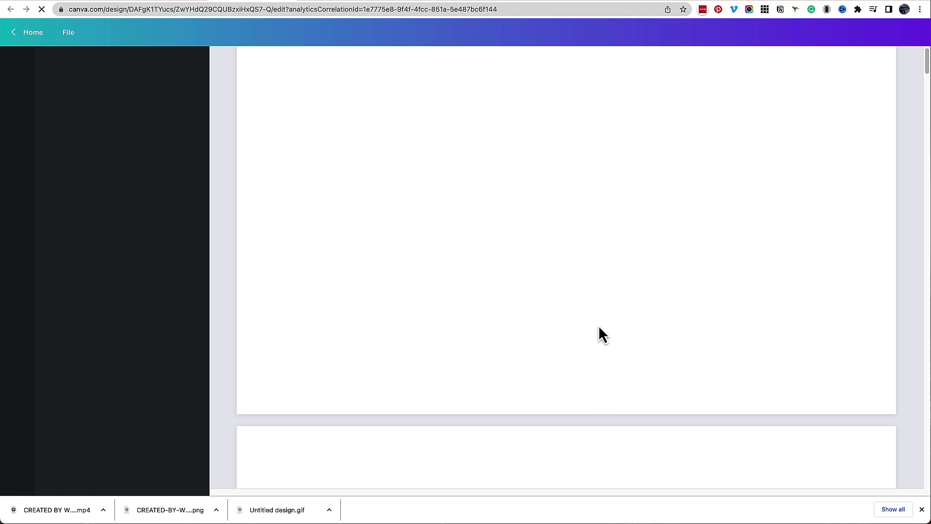
# Scroll to page 6 to check the laptop video and show the Uploads panel.
pyautogui.scroll(-20, 598, 334)
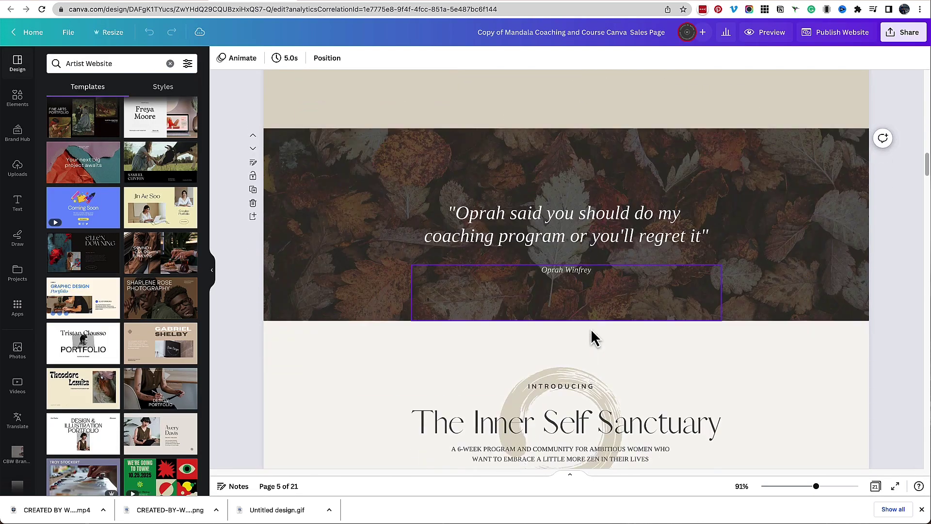
pyautogui.scroll(-8, 591, 328)
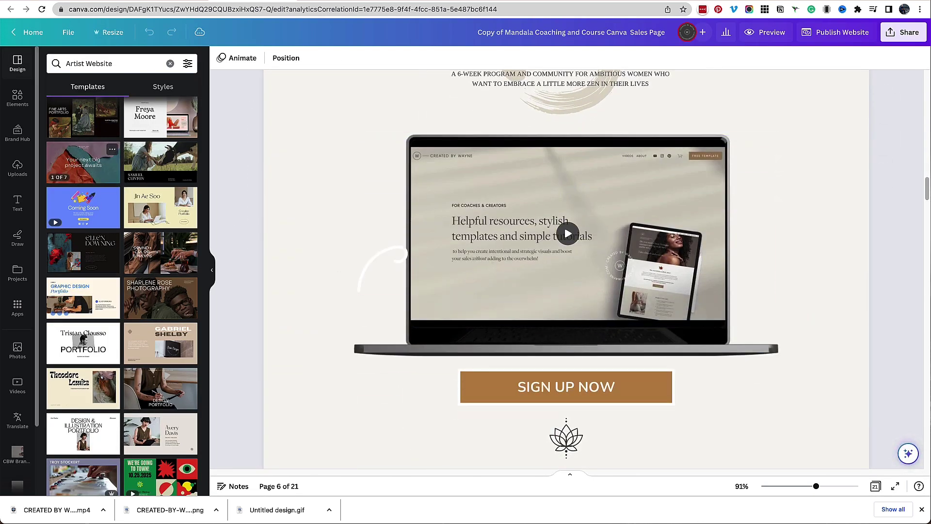
pyautogui.click(15, 166)
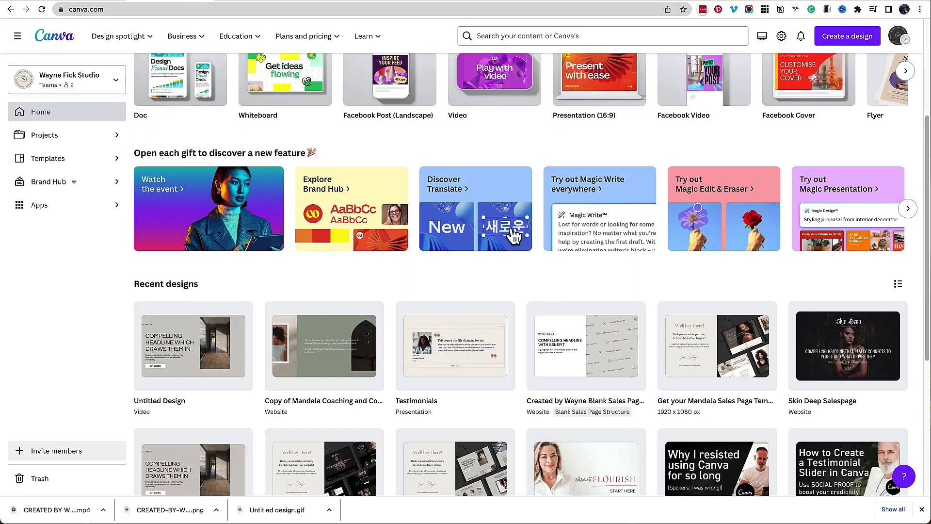
# Start a new blank 1920 × 1080 video and add the laptop mockup graphic from Elements.
pyautogui.scroll(4, 503, 233)
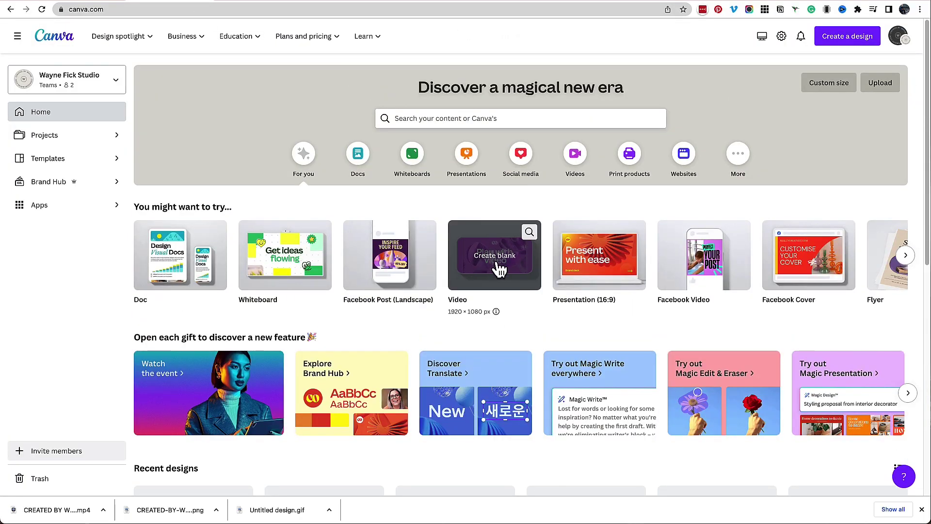
pyautogui.click(498, 268)
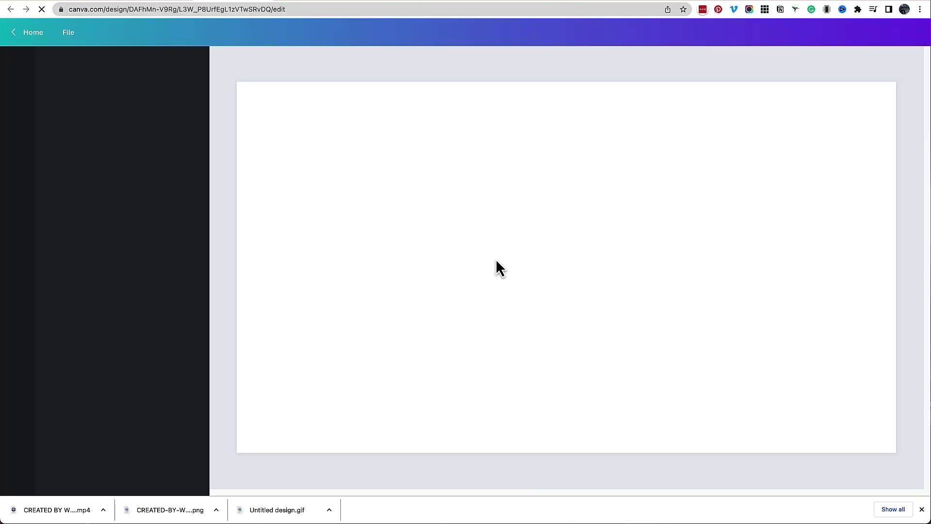
pyautogui.click(20, 109)
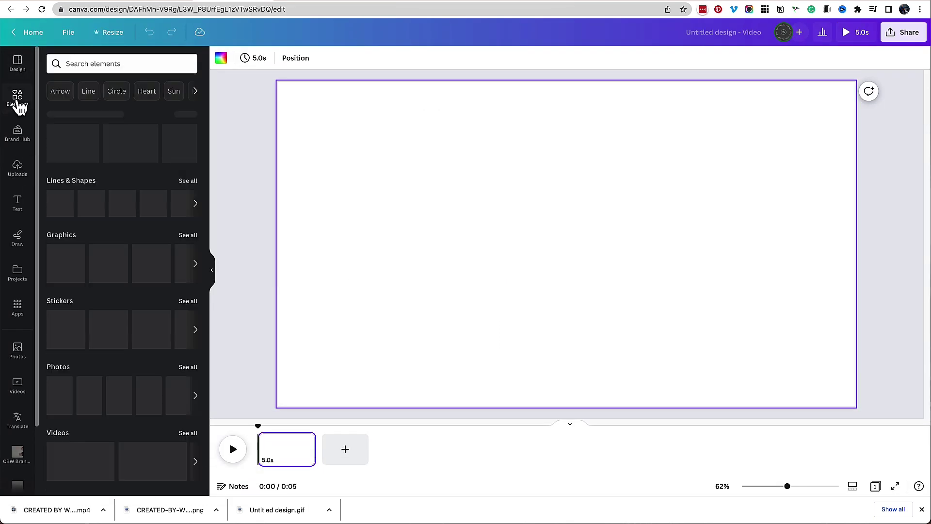
pyautogui.click(123, 146)
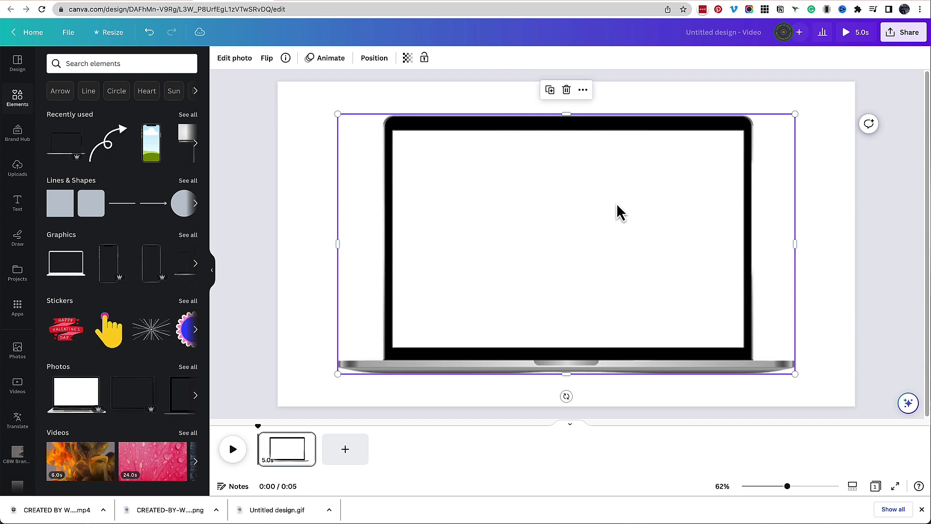
# Add the 20-second website video from Uploads and fit it inside the laptop screen.
pyautogui.click(17, 169)
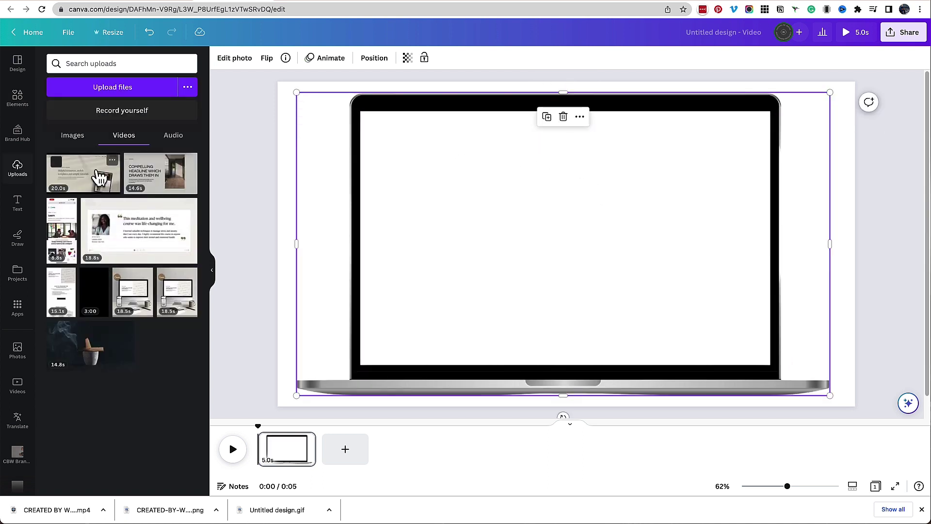
pyautogui.click(87, 177)
pyautogui.moveTo(572, 228); pyautogui.dragTo(590, 232)
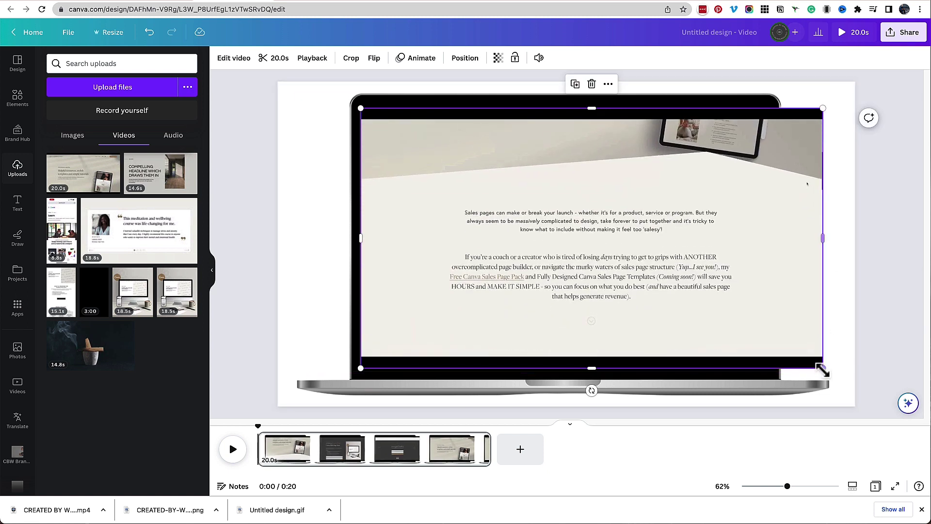
pyautogui.moveTo(821, 369); pyautogui.dragTo(769, 342)
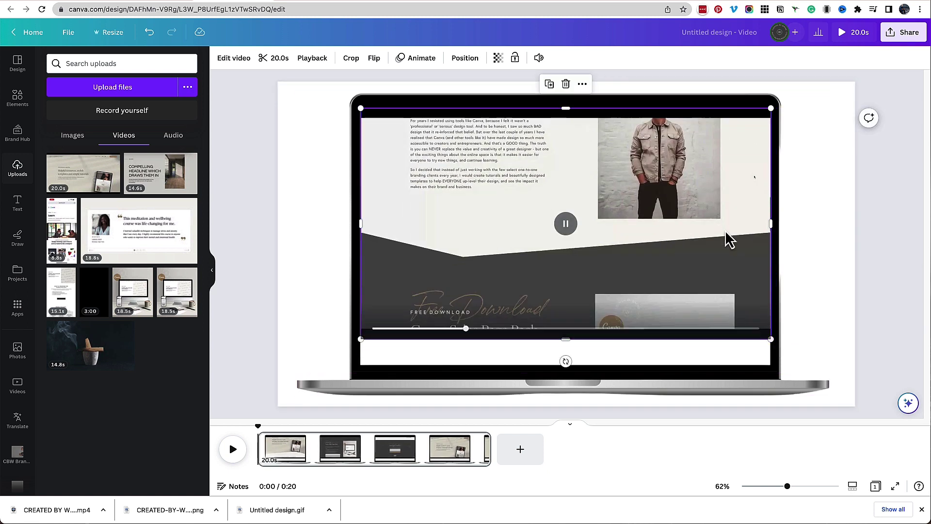
pyautogui.moveTo(727, 241); pyautogui.dragTo(723, 247)
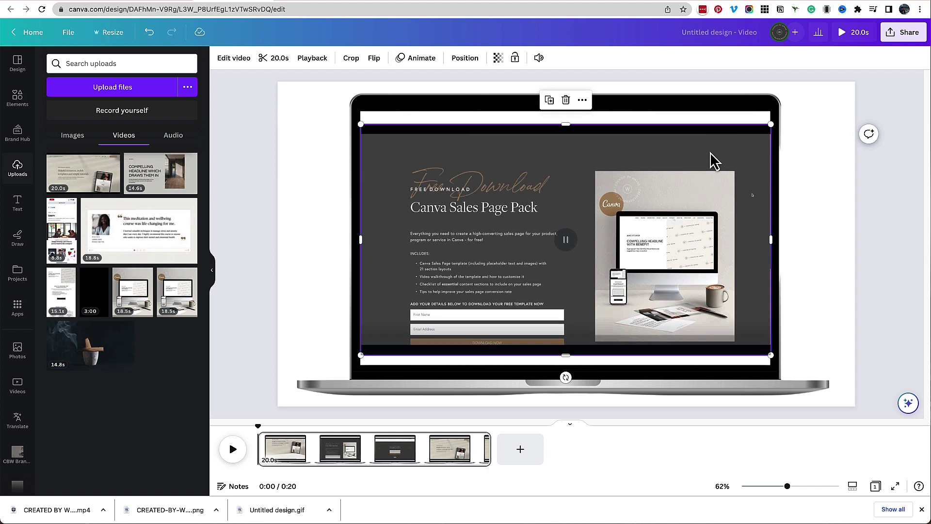
pyautogui.click(233, 183)
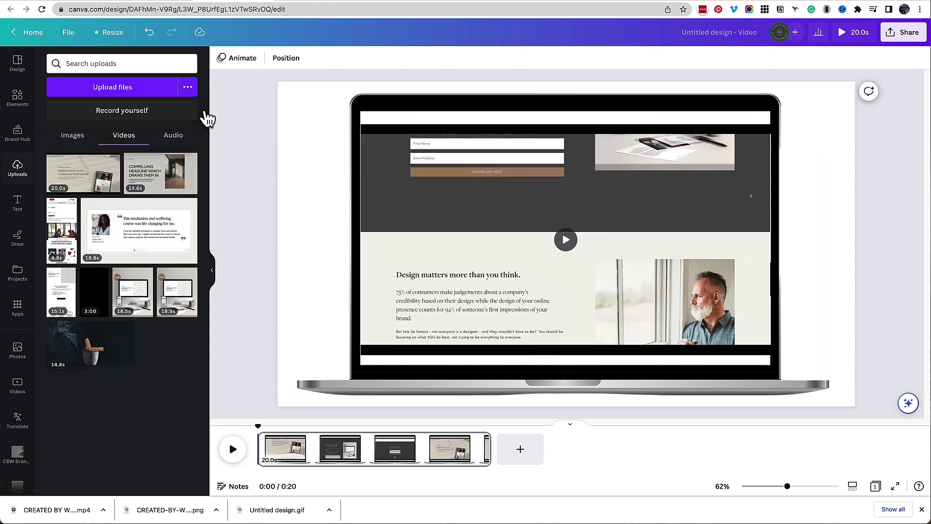
# Add a square shape and stretch it to cover the whole laptop screen.
pyautogui.click(17, 97)
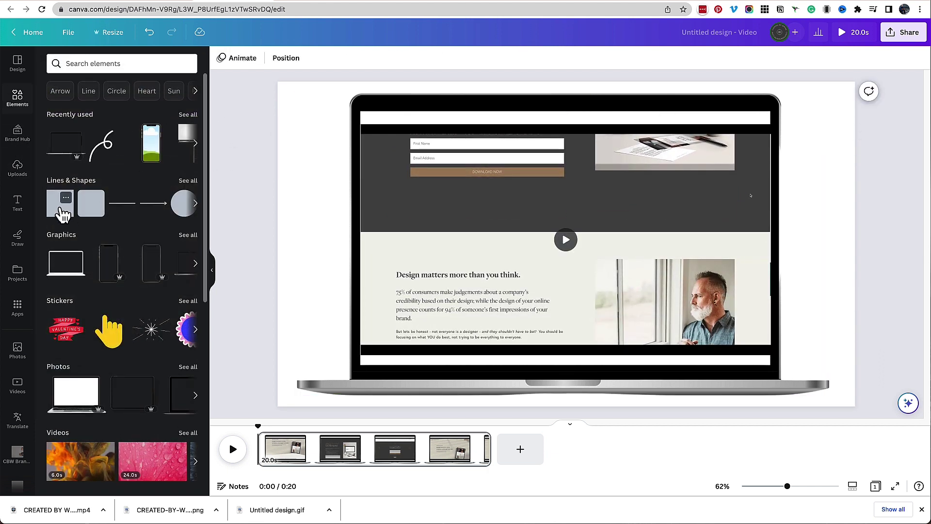
pyautogui.click(60, 204)
pyautogui.moveTo(544, 228); pyautogui.dragTo(380, 138)
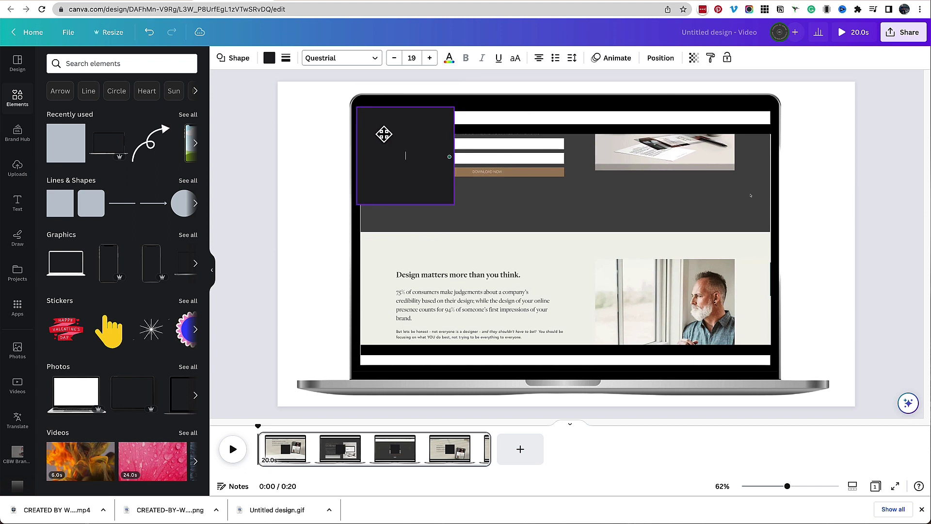
pyautogui.moveTo(454, 205); pyautogui.dragTo(772, 369)
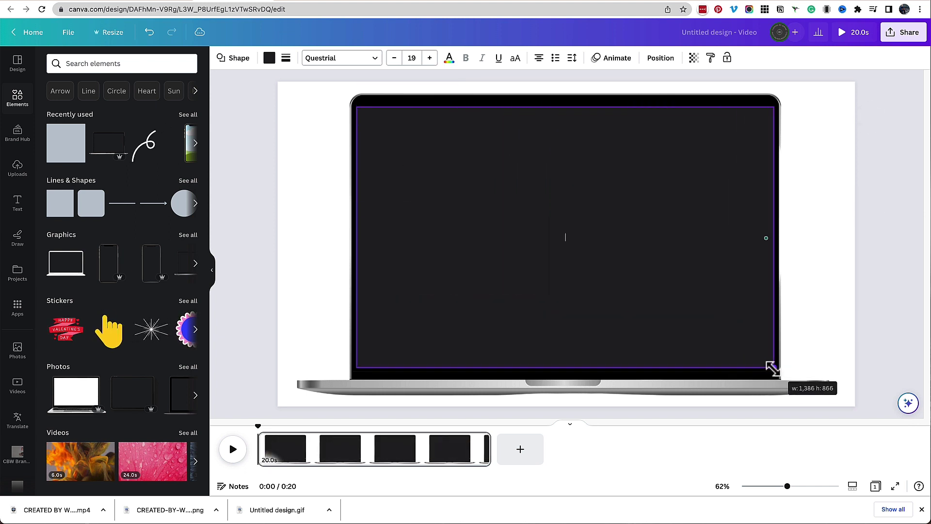
# Reorder layers so the black square sits behind the laptop frame and the website video.
pyautogui.click(660, 58)
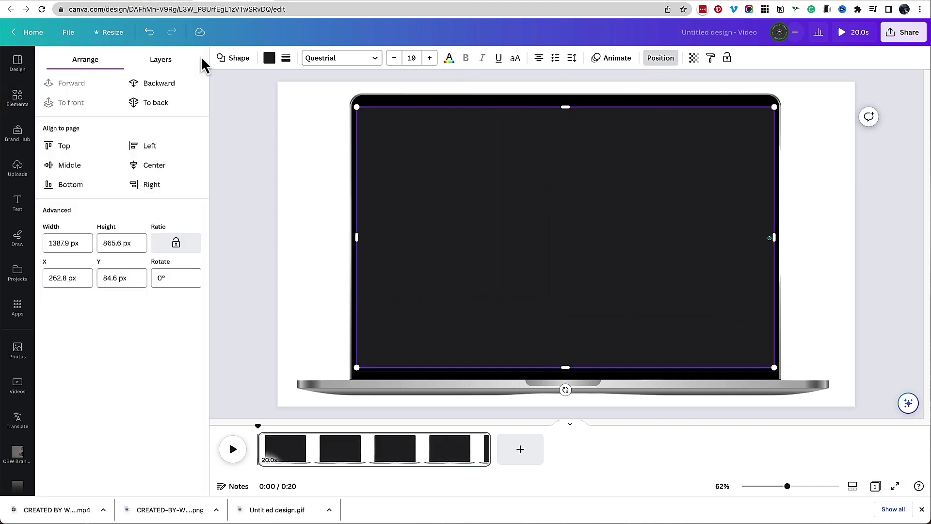
pyautogui.click(176, 67)
pyautogui.moveTo(155, 127); pyautogui.dragTo(155, 193)
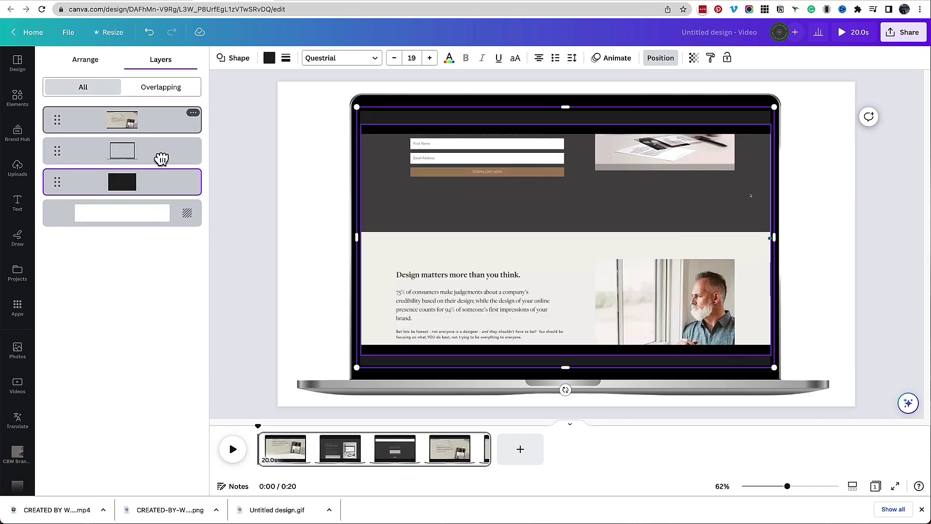
pyautogui.moveTo(161, 121); pyautogui.dragTo(166, 177)
pyautogui.click(887, 200)
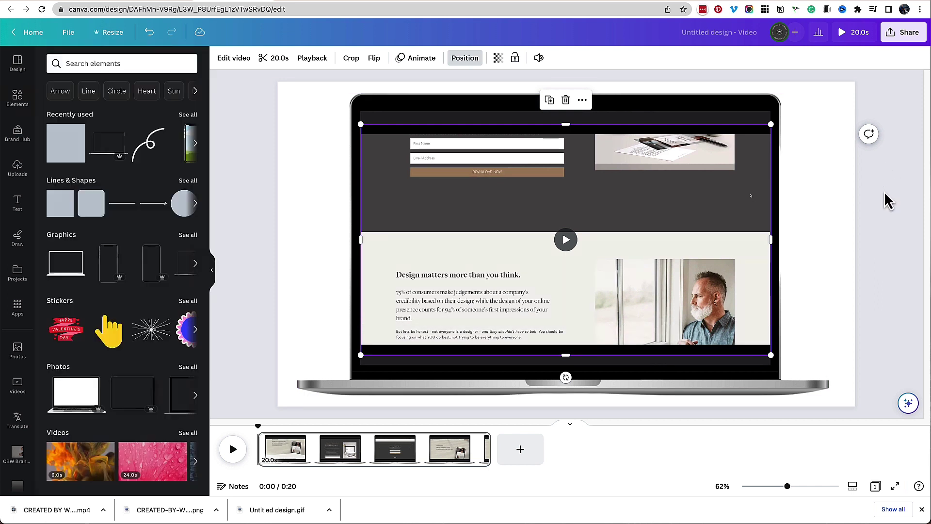
pyautogui.click(880, 201)
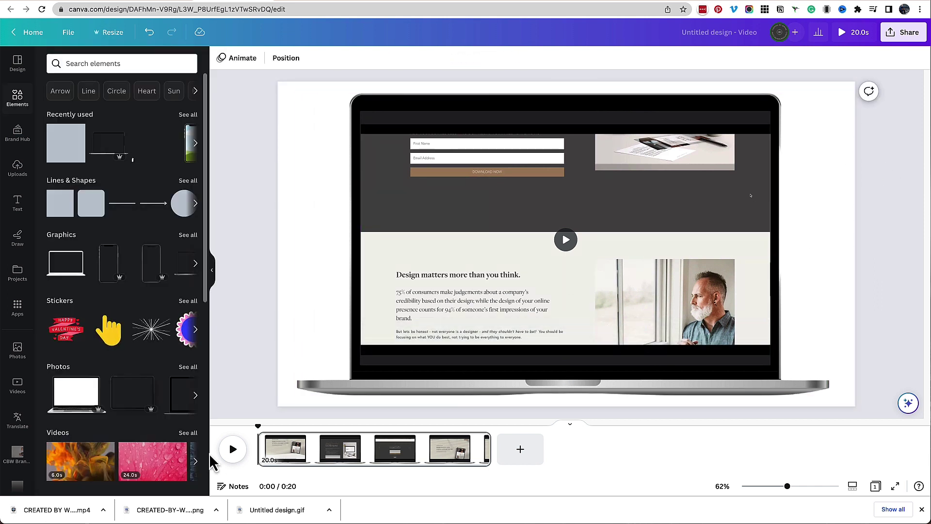
# Preview the laptop mockup video, then open Download settings and its file type list.
pyautogui.click(232, 451)
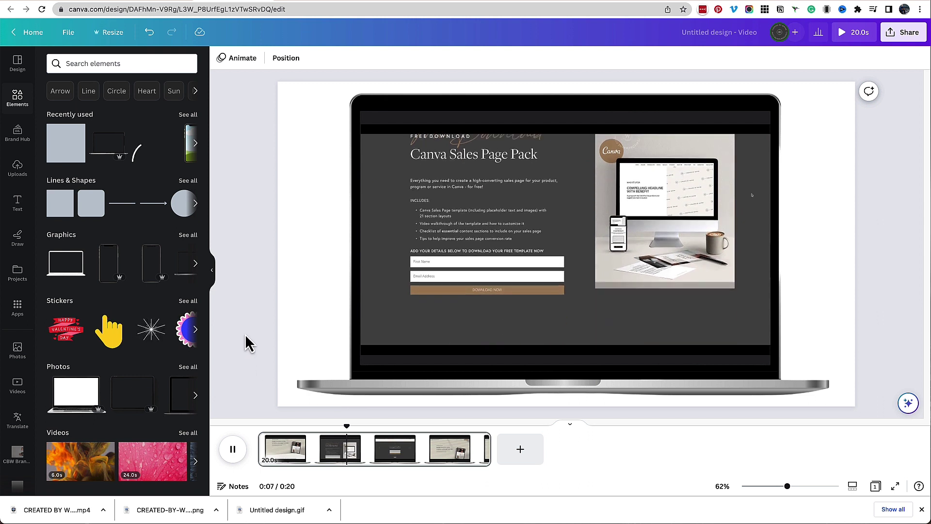
pyautogui.press('space')
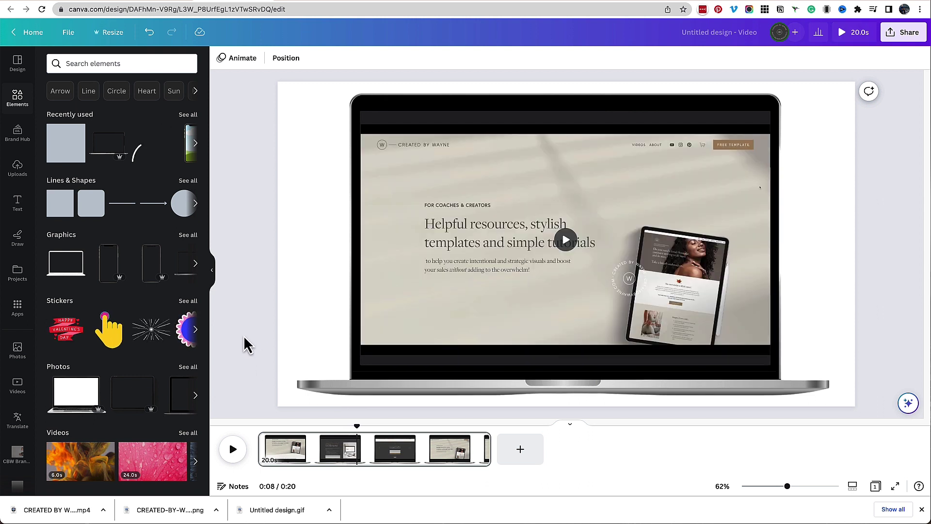
pyautogui.click(895, 35)
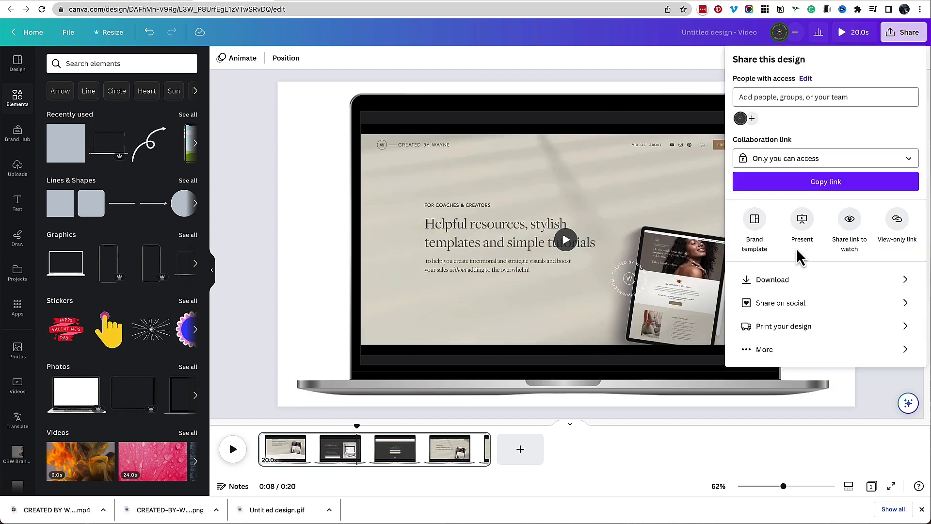
pyautogui.click(783, 285)
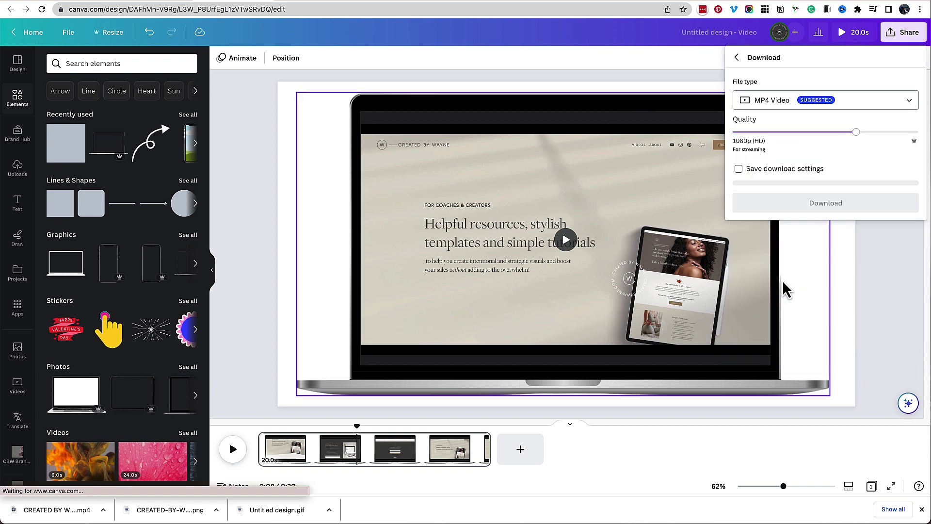
pyautogui.click(801, 110)
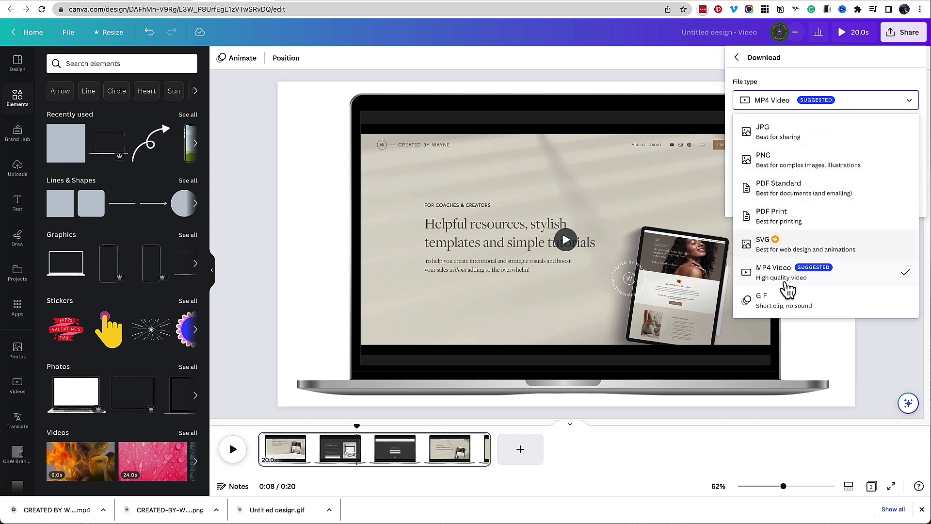